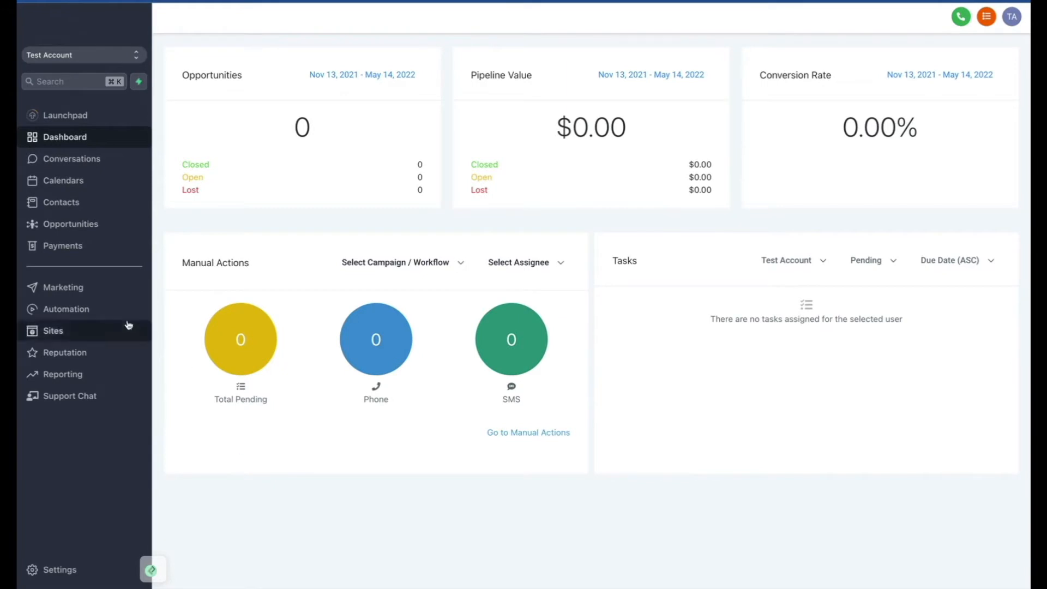
# Go to the automation workflows, begin a new workflow, and look through the available recipe templates.
pyautogui.click(117, 312)
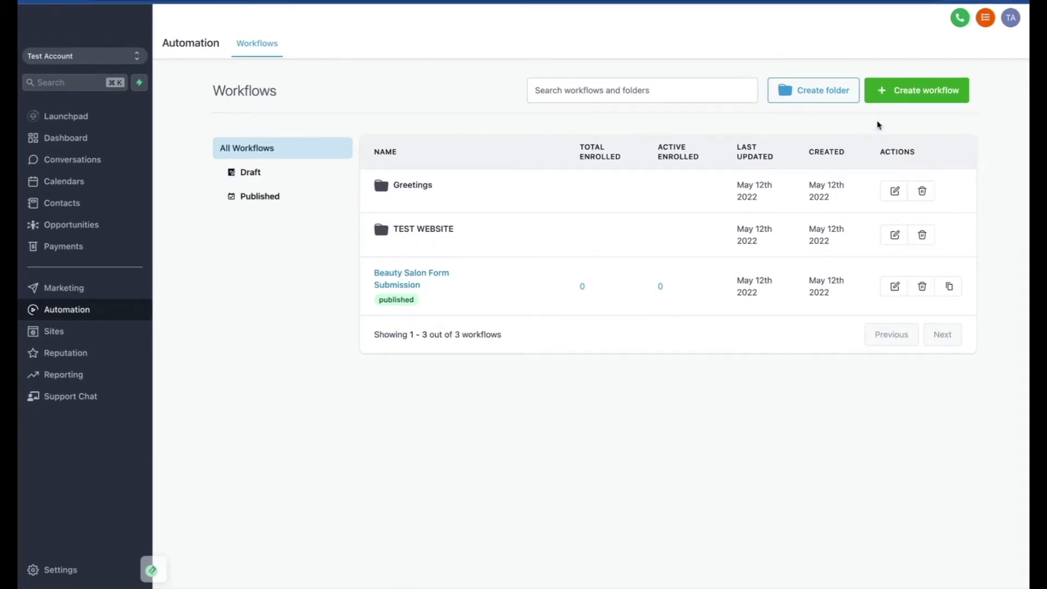
pyautogui.click(904, 99)
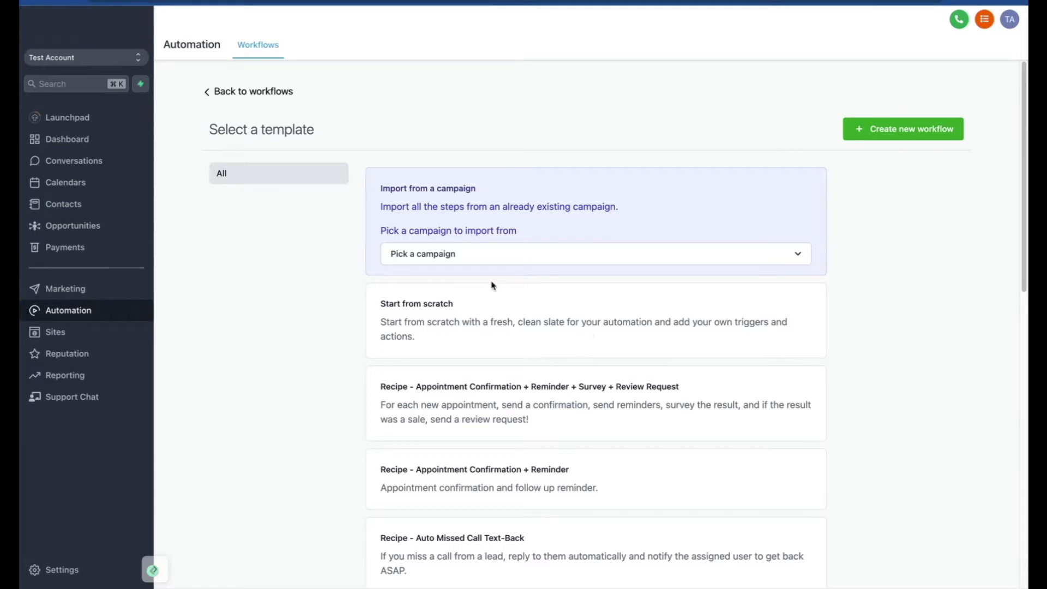
pyautogui.scroll(-3, 493, 287)
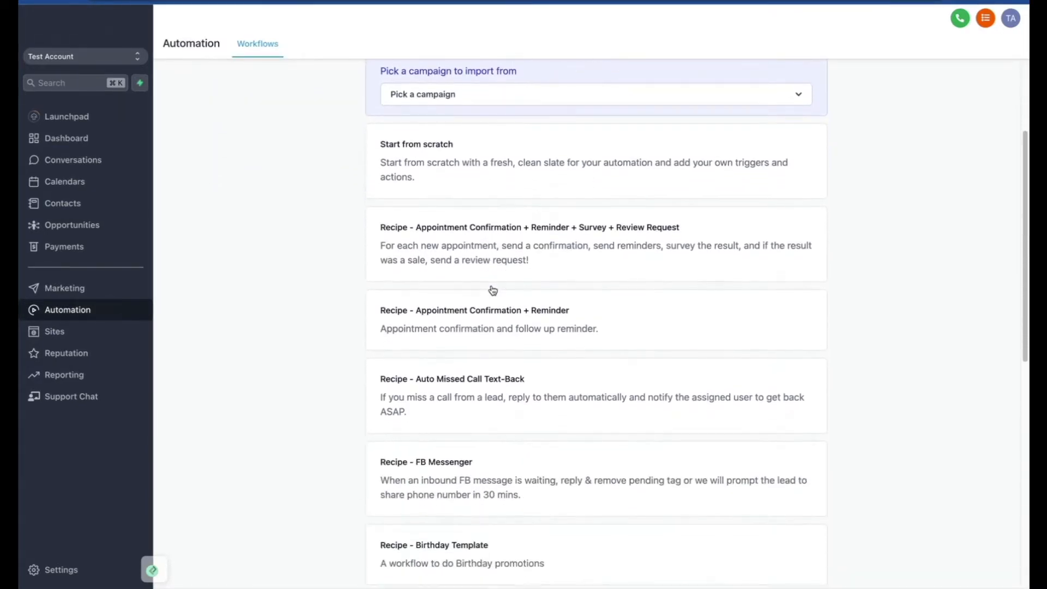
pyautogui.scroll(-1, 493, 290)
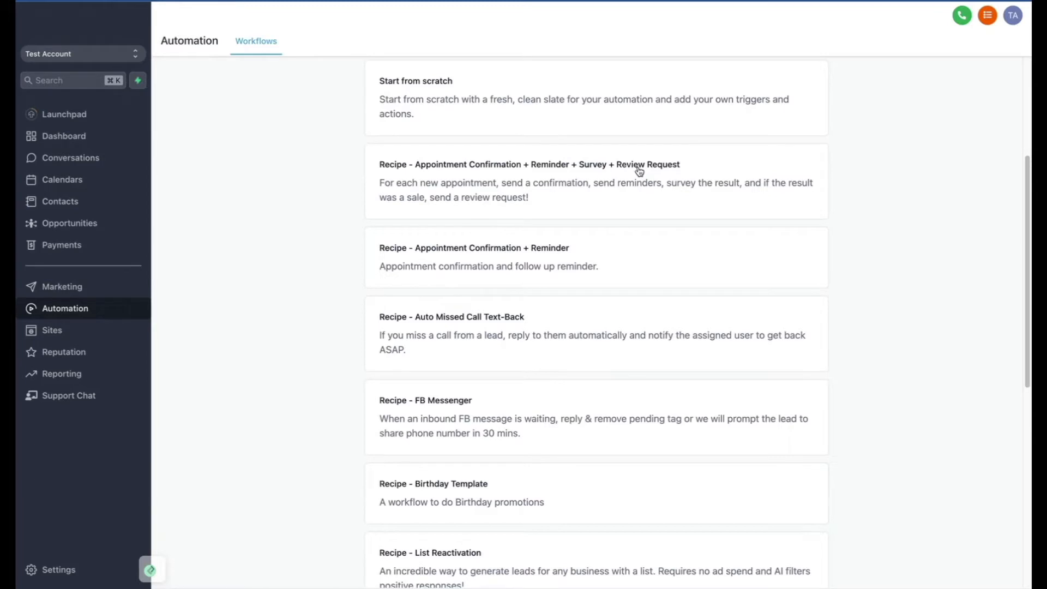
pyautogui.scroll(-1, 444, 197)
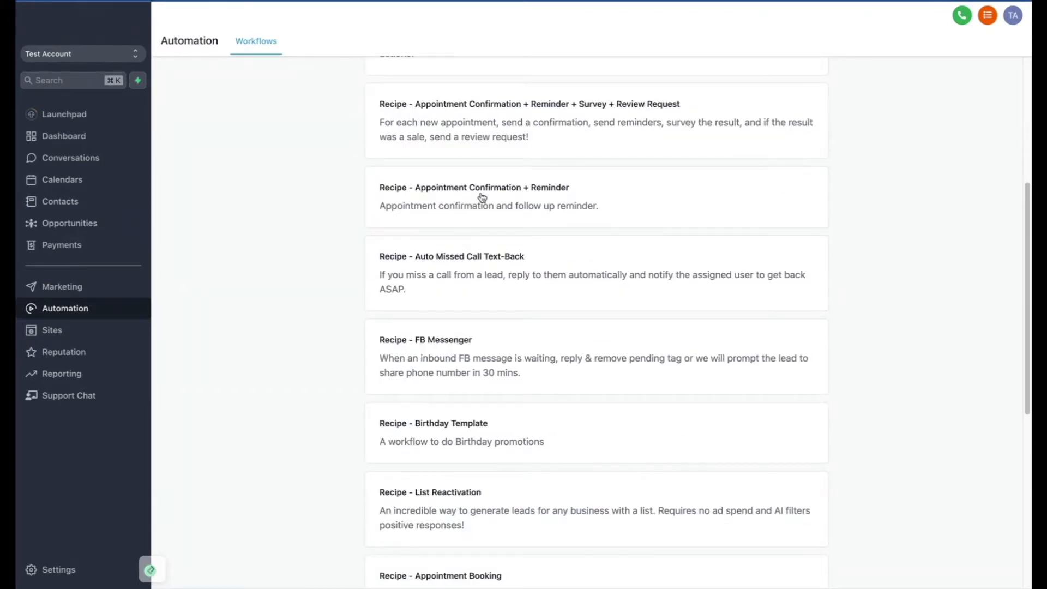
pyautogui.scroll(-2, 482, 198)
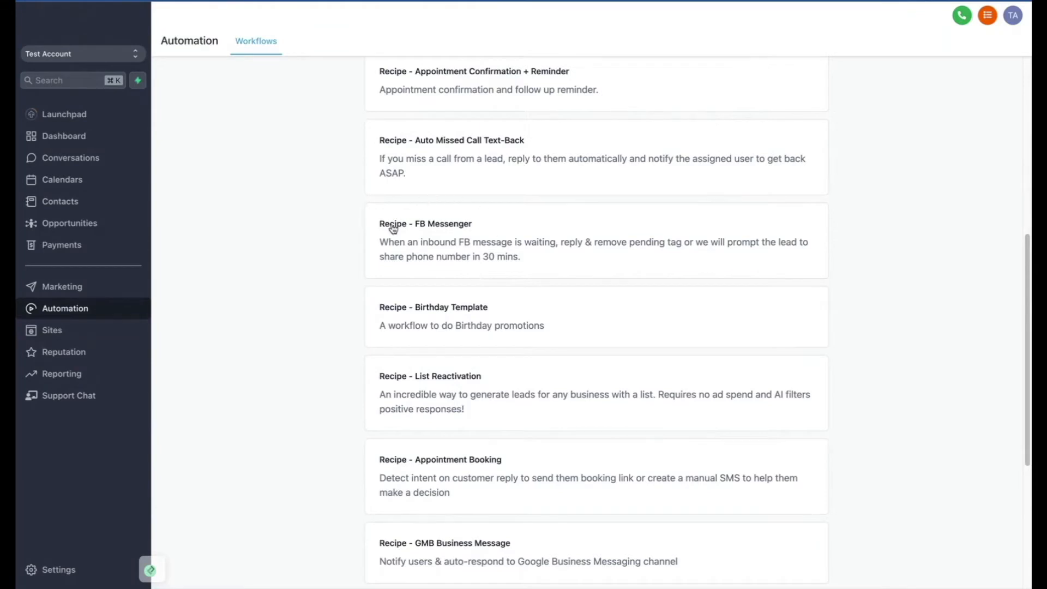
pyautogui.scroll(-2, 456, 274)
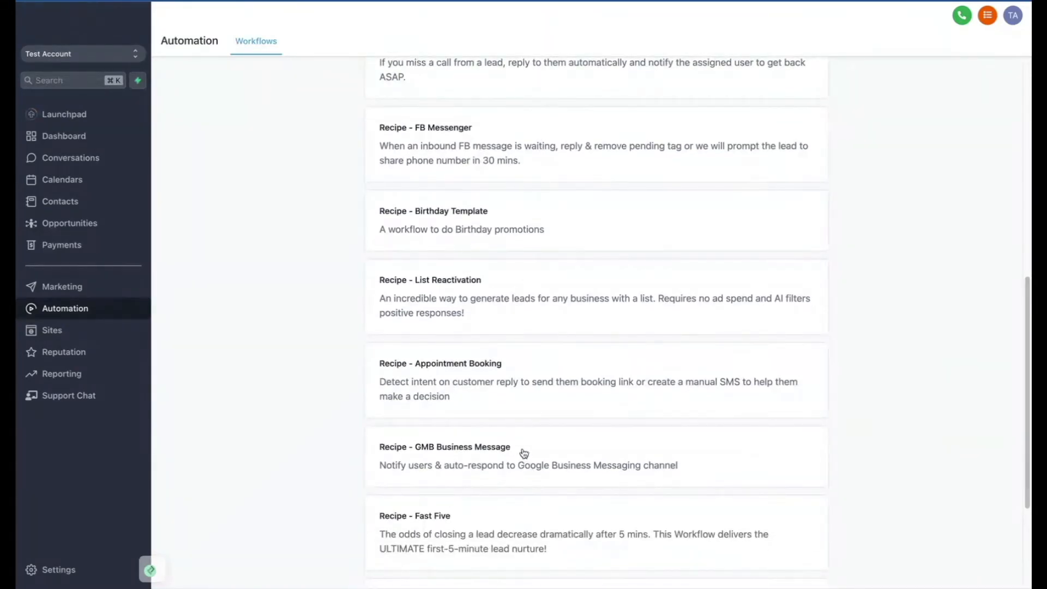
pyautogui.scroll(7, 509, 378)
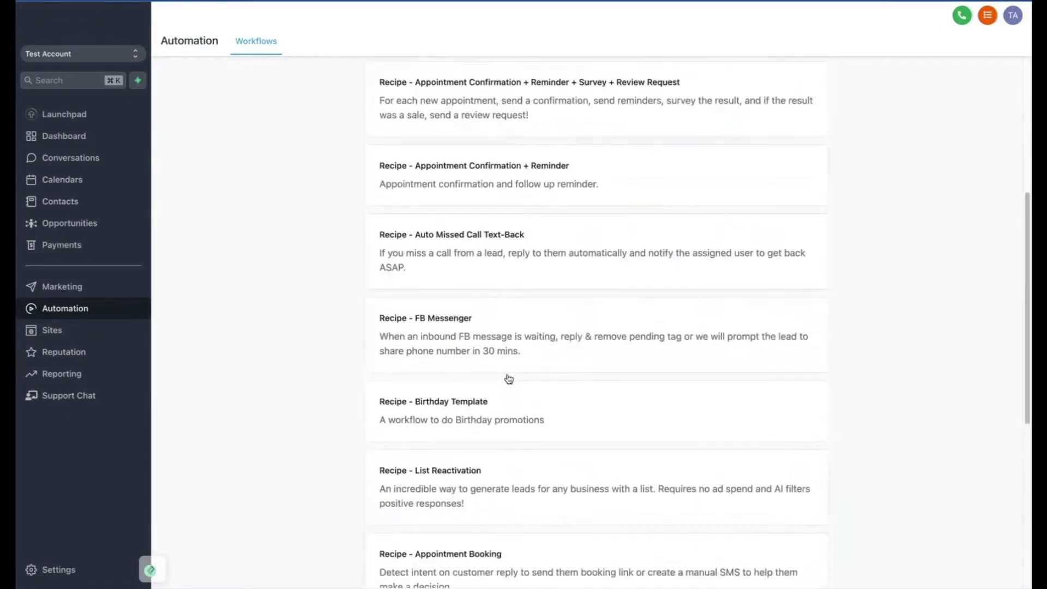
pyautogui.scroll(1, 509, 378)
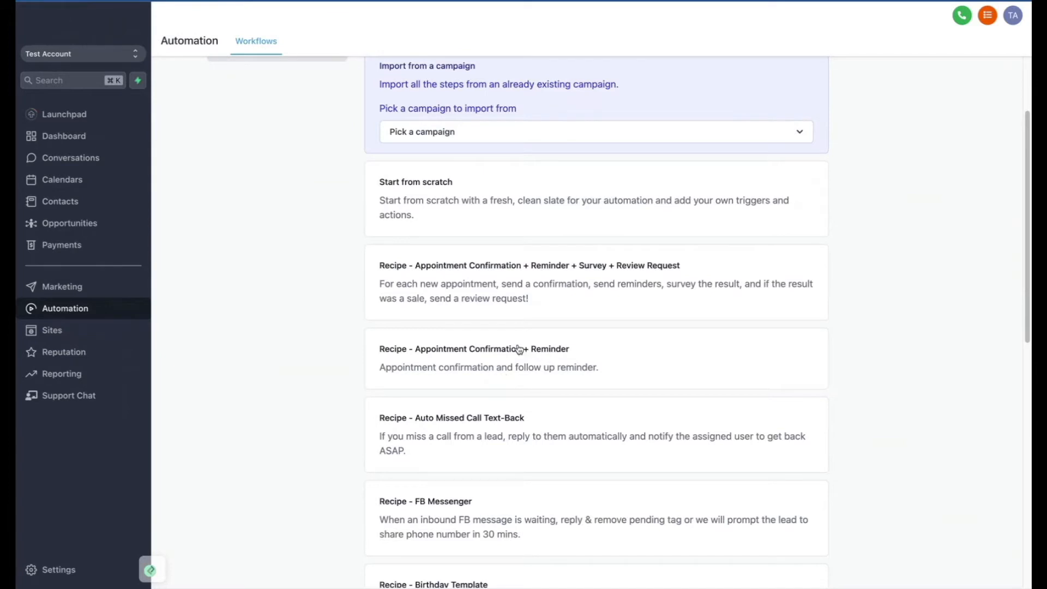
# Create a workflow from the "Recipe - Appointment Confirmation + Reminder" template.
pyautogui.click(511, 355)
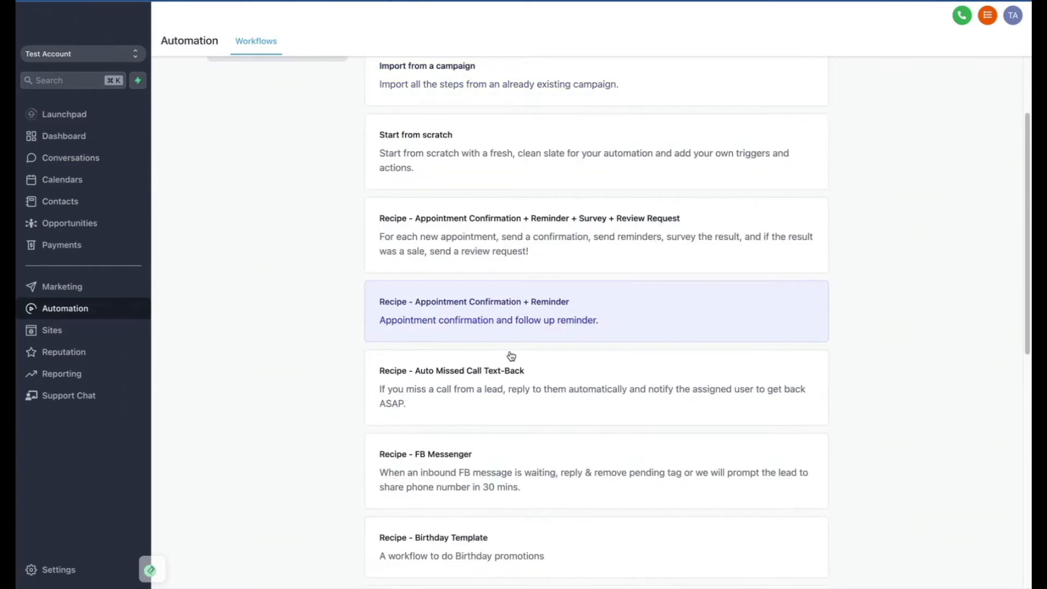
pyautogui.scroll(2, 890, 123)
pyautogui.click(892, 122)
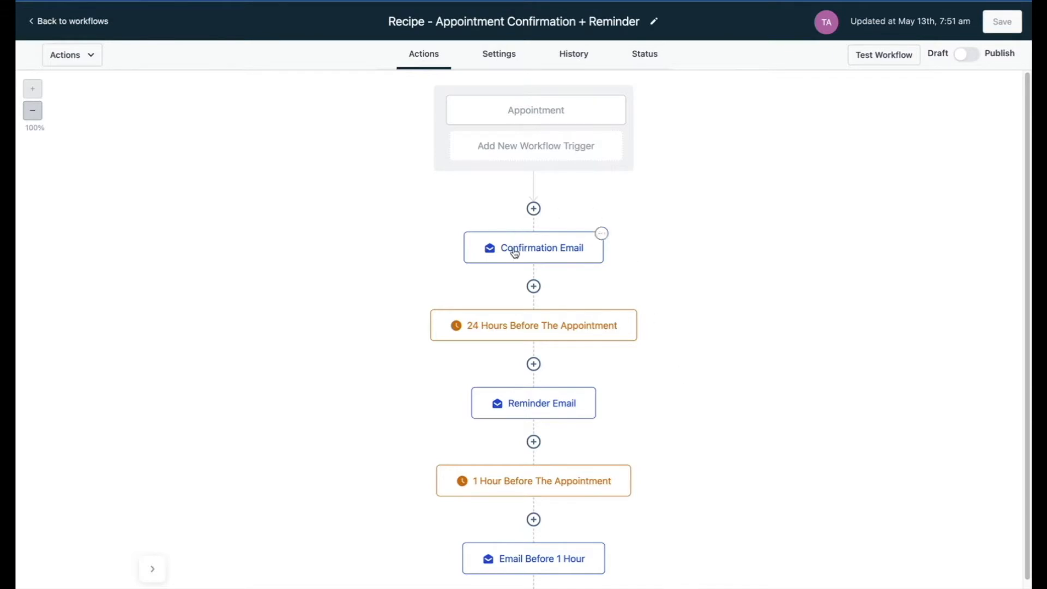
# Examine the recipe's Appointment trigger settings, its Confirmation Email action, and the remaining reminder sequence.
pyautogui.click(545, 111)
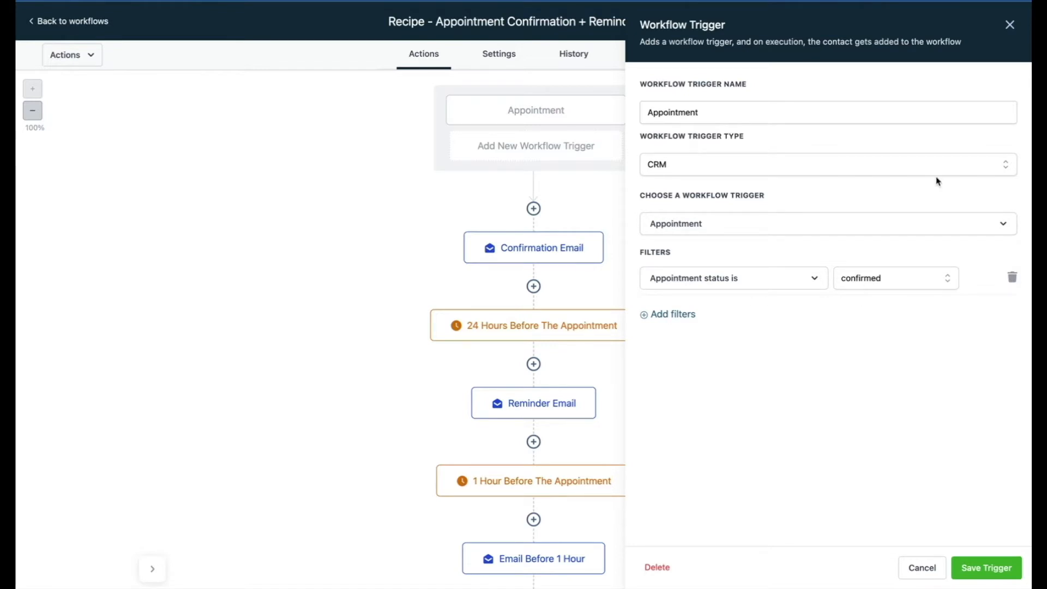
pyautogui.click(1010, 24)
pyautogui.click(521, 259)
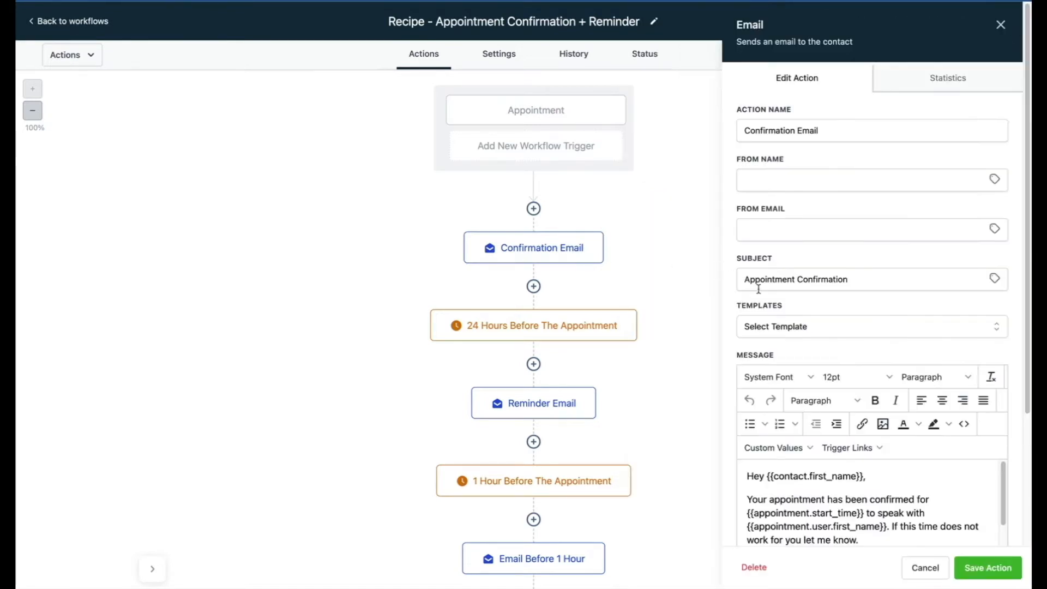
pyautogui.scroll(-3, 785, 426)
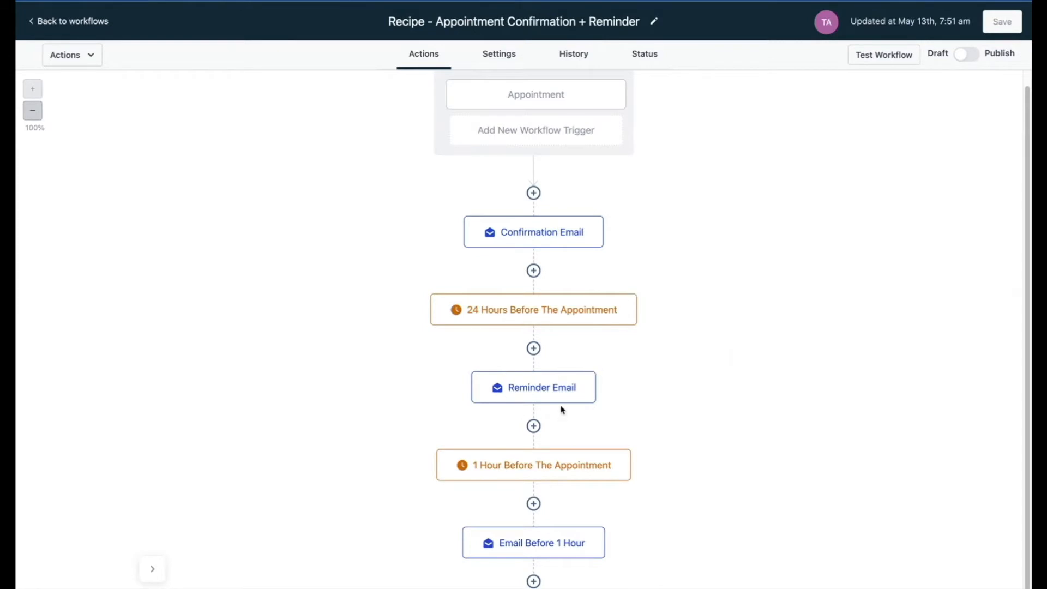
pyautogui.scroll(-1, 545, 402)
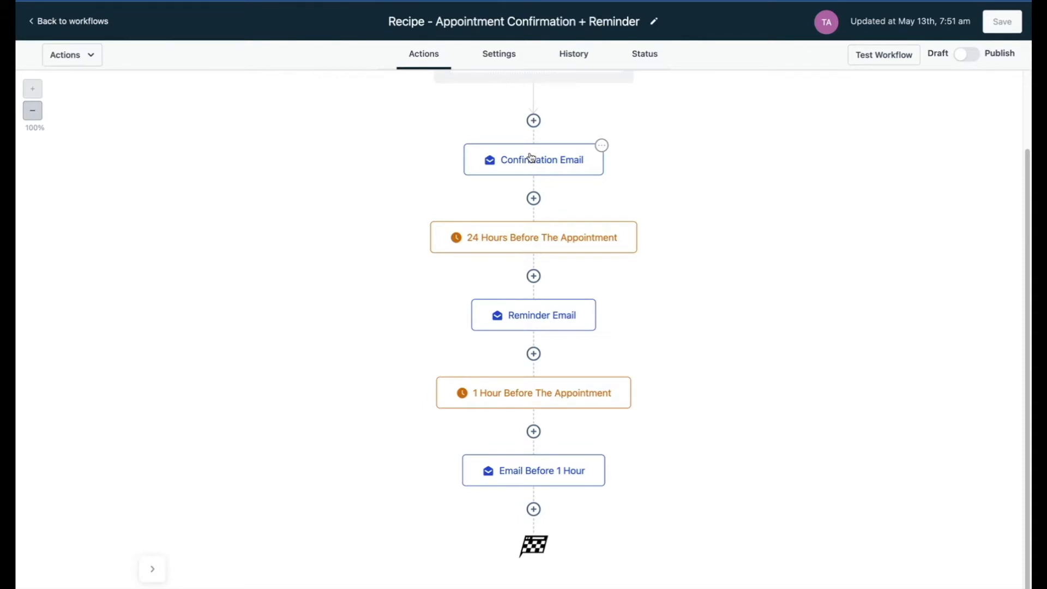
# Return to the workflows list and create another new workflow using the Start from scratch option.
pyautogui.click(65, 22)
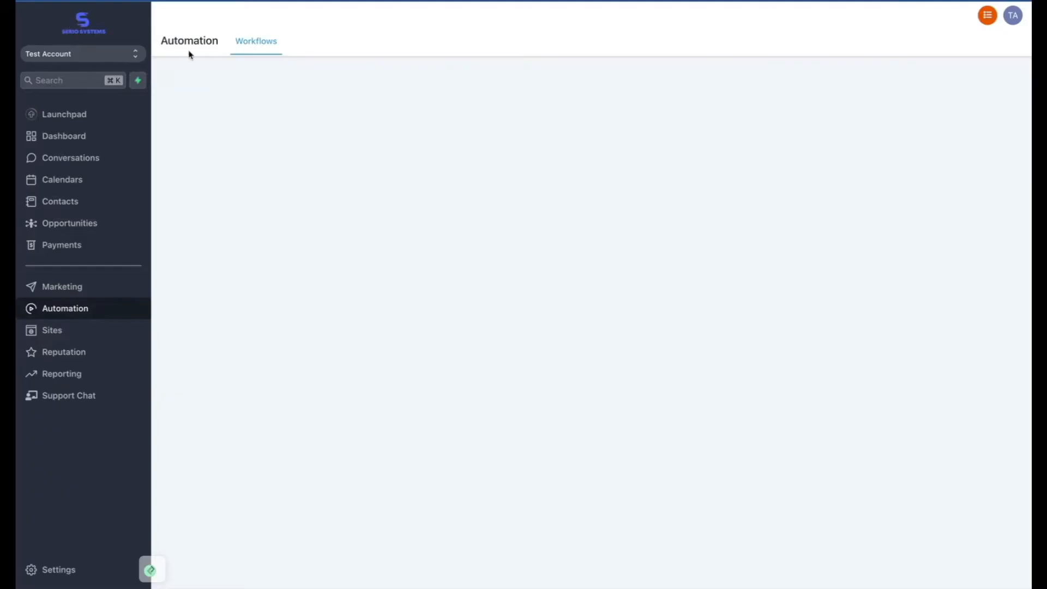
pyautogui.click(881, 102)
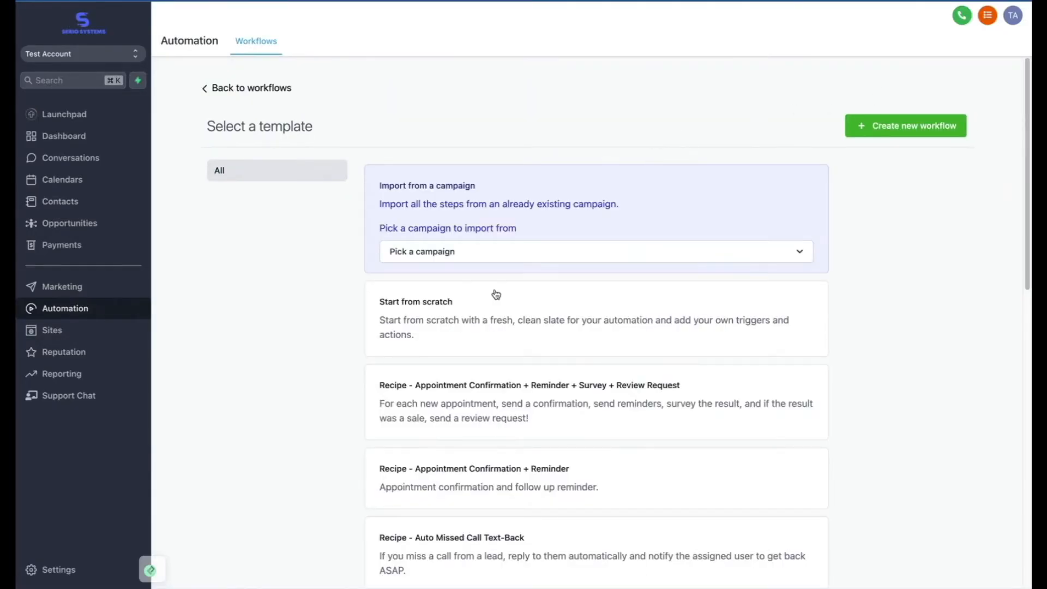
pyautogui.click(492, 316)
pyautogui.click(878, 124)
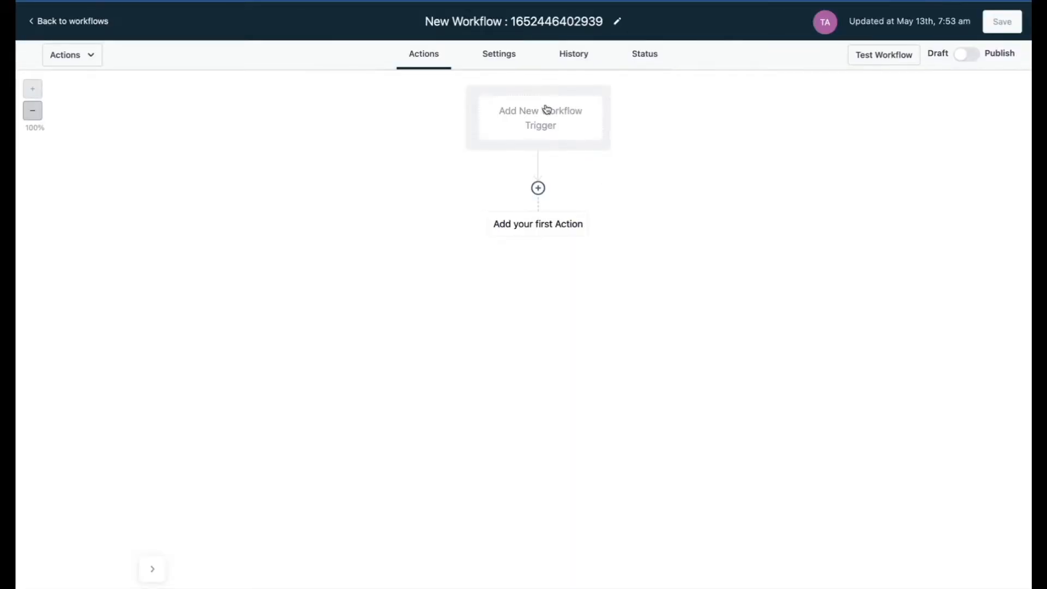
# Add a workflow trigger of type CRM and choose Customer replied as the trigger event.
pyautogui.click(540, 125)
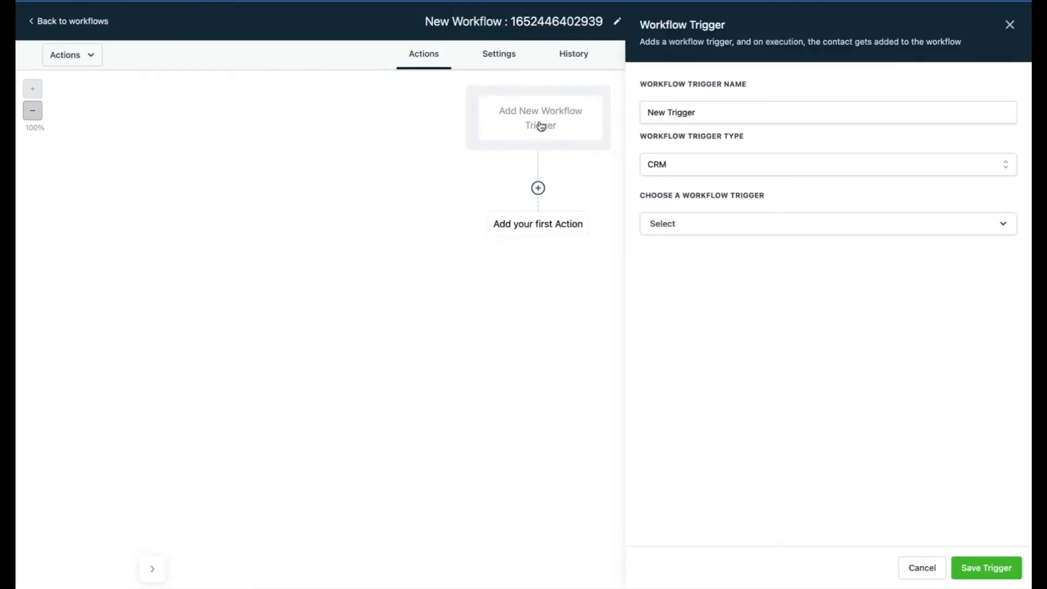
pyautogui.click(665, 162)
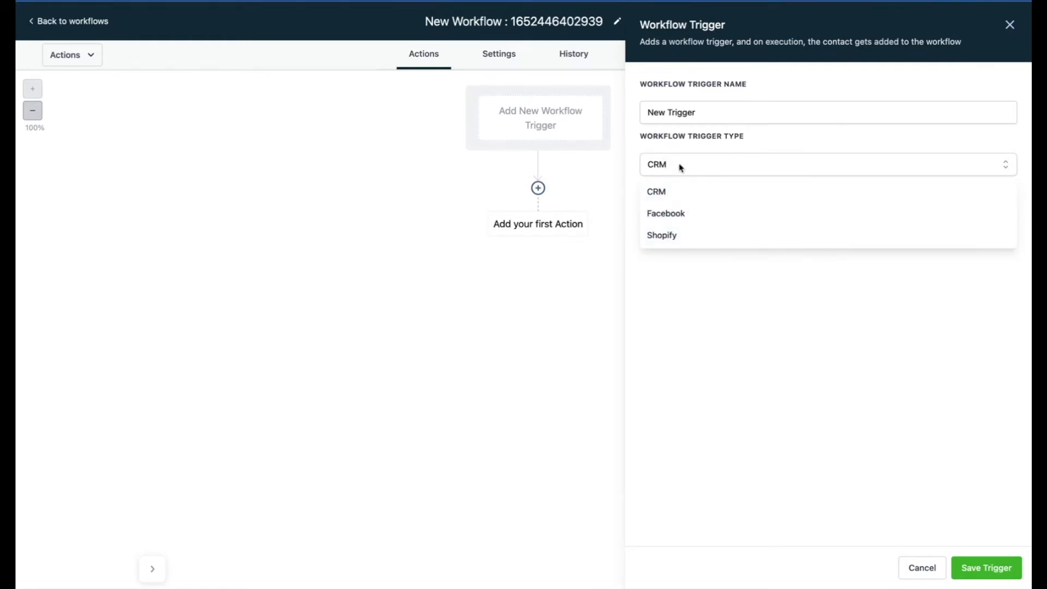
pyautogui.click(676, 198)
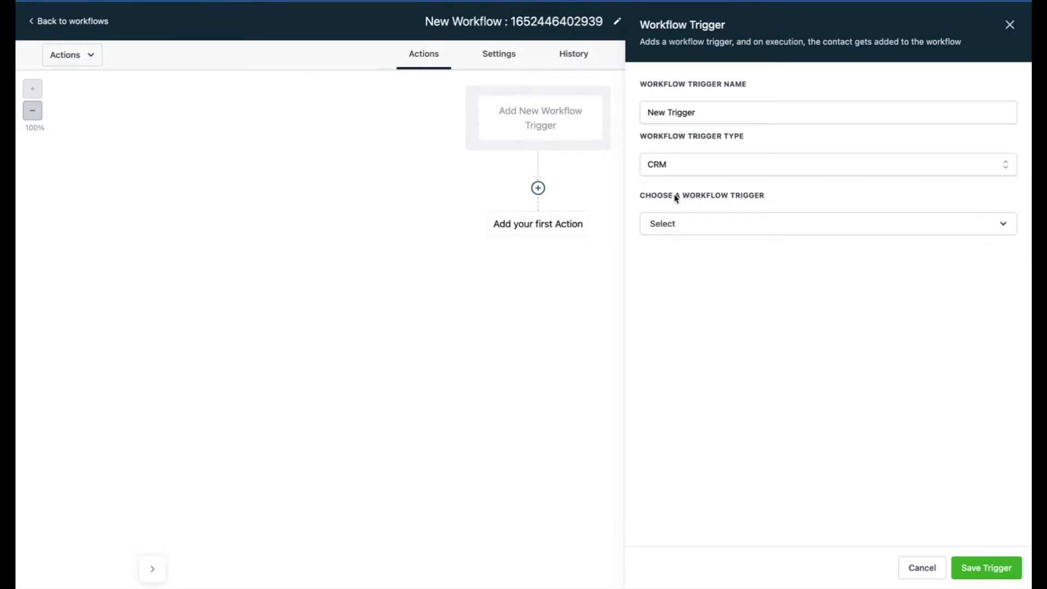
pyautogui.click(659, 226)
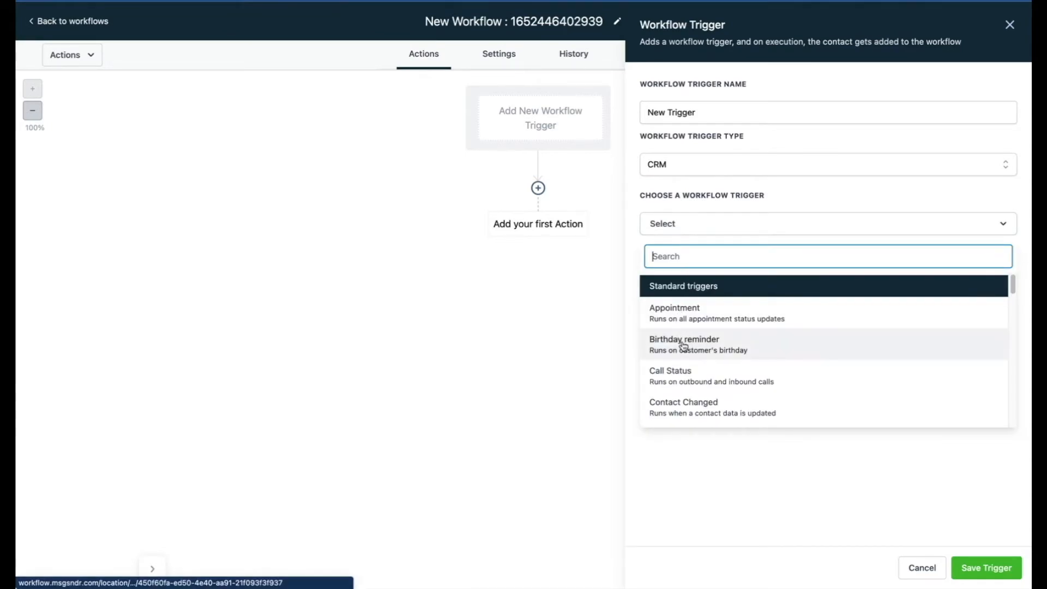
pyautogui.scroll(-2, 683, 343)
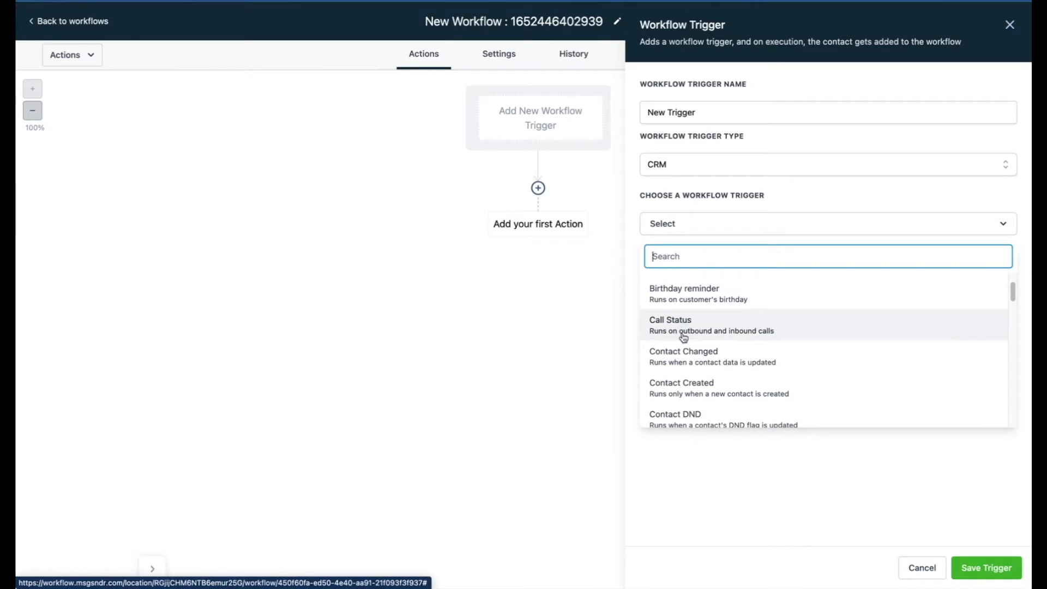
pyautogui.scroll(-6, 682, 352)
pyautogui.scroll(-15, 682, 352)
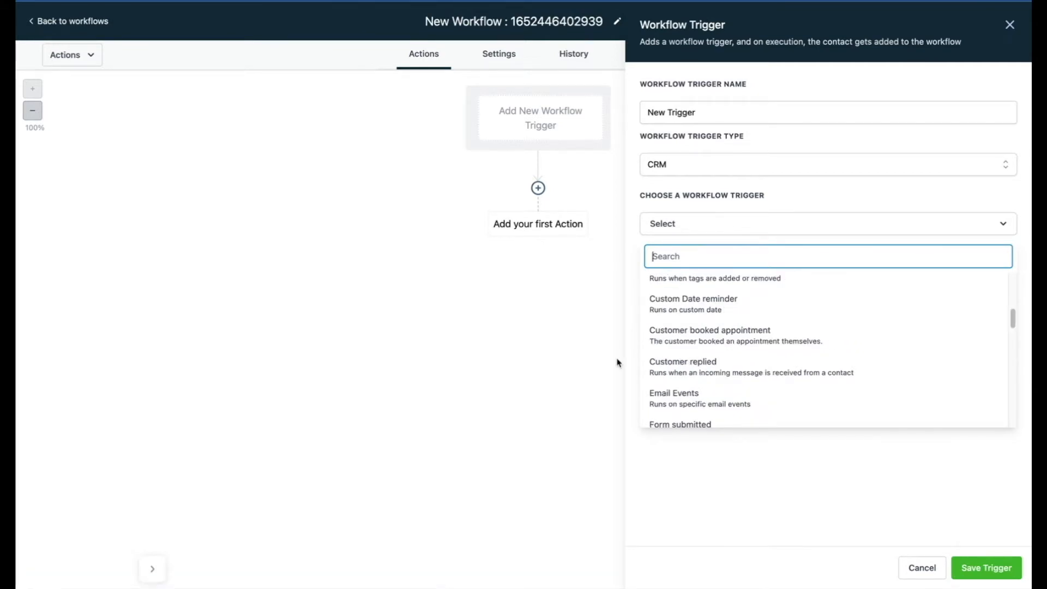
pyautogui.click(660, 369)
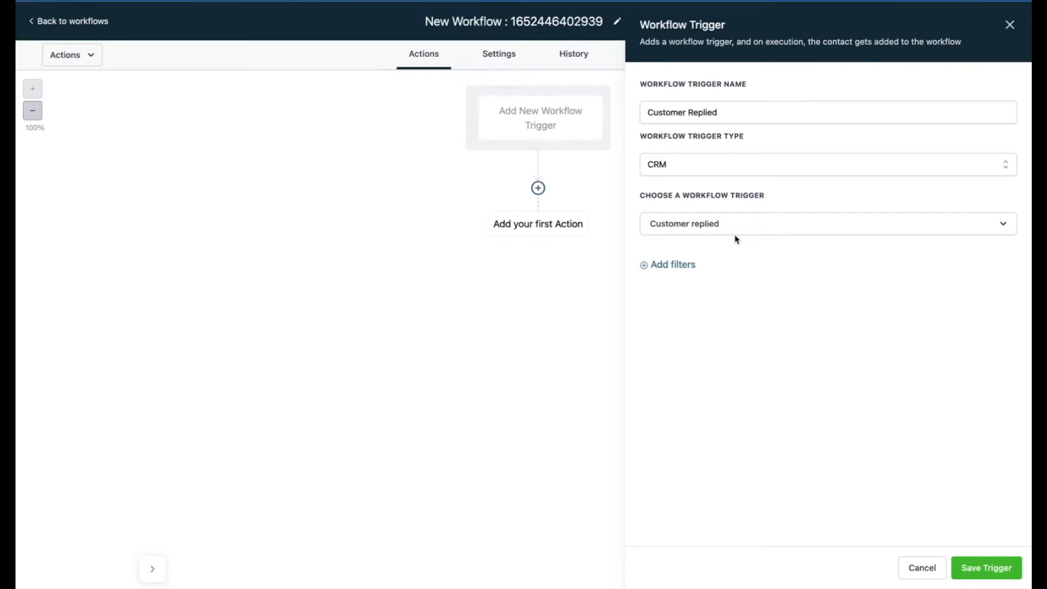
# Filter the Customer replied trigger to the Chat Widget reply channel and save the trigger.
pyautogui.click(647, 265)
pyautogui.click(663, 278)
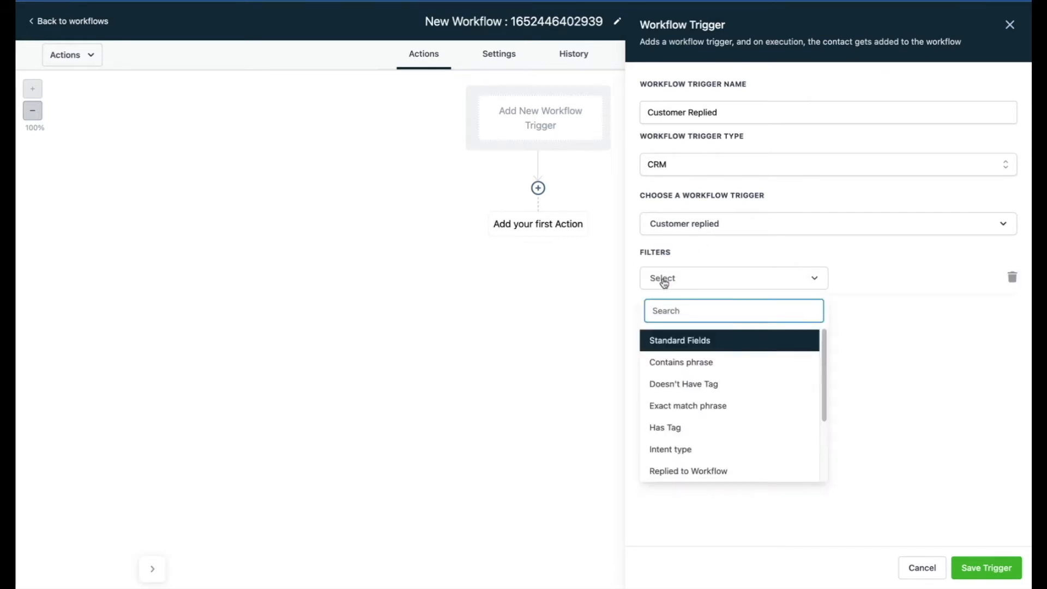
pyautogui.scroll(-3, 690, 402)
pyautogui.click(676, 423)
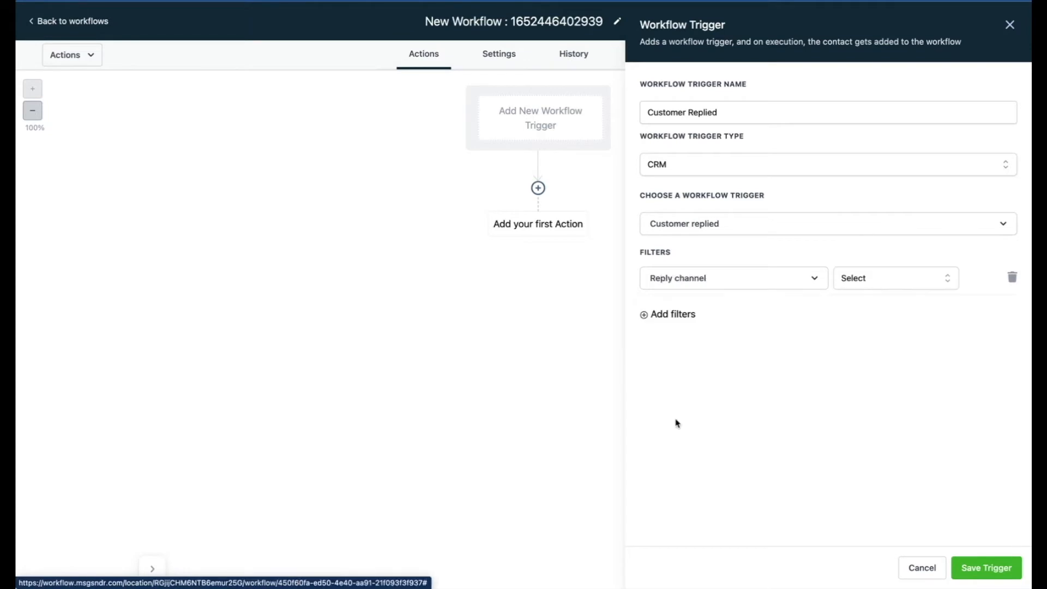
pyautogui.click(880, 278)
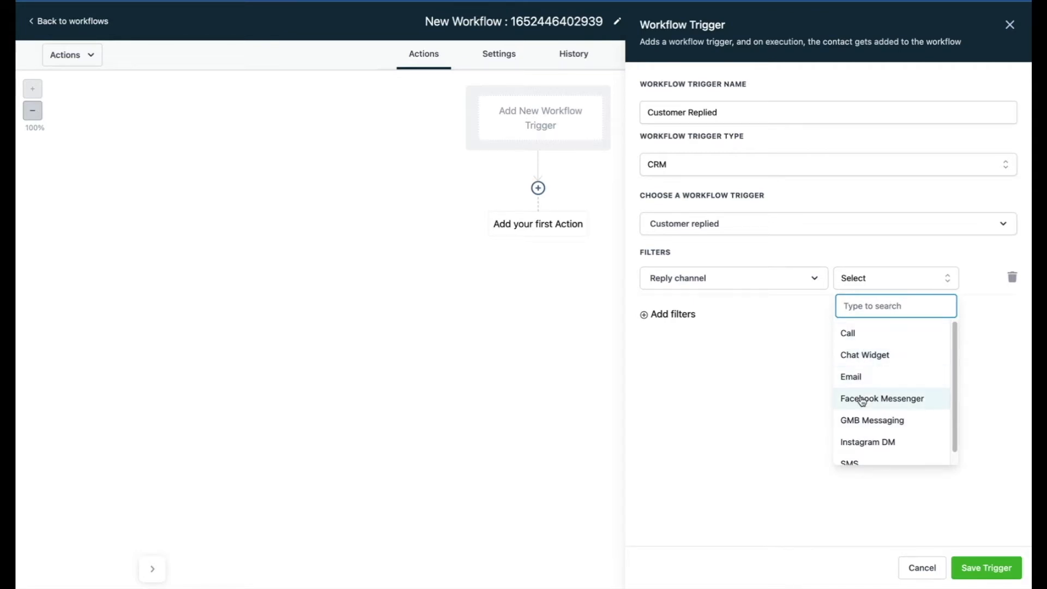
pyautogui.scroll(-1, 861, 425)
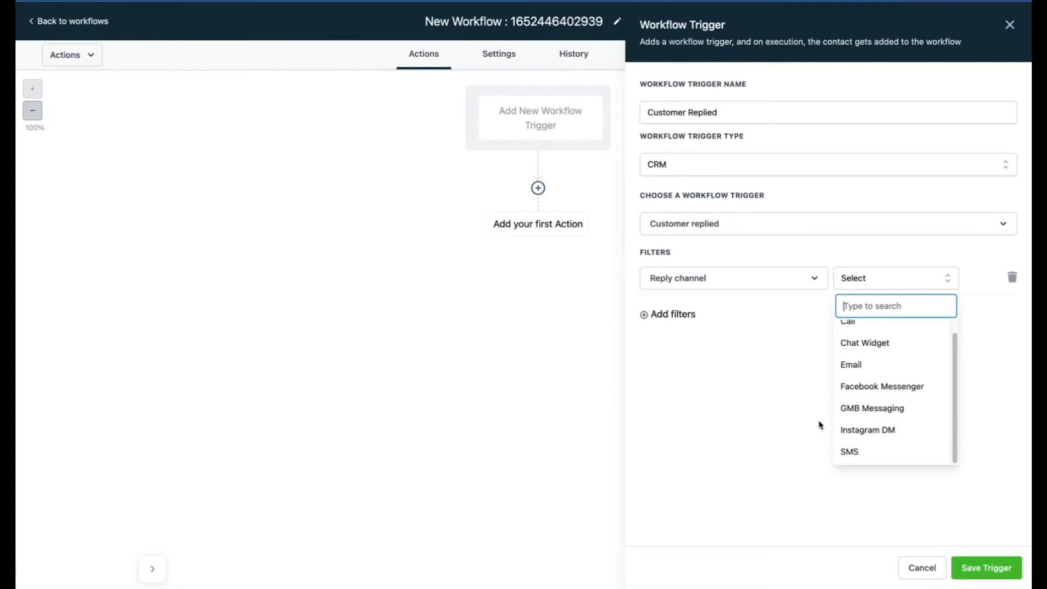
pyautogui.click(881, 354)
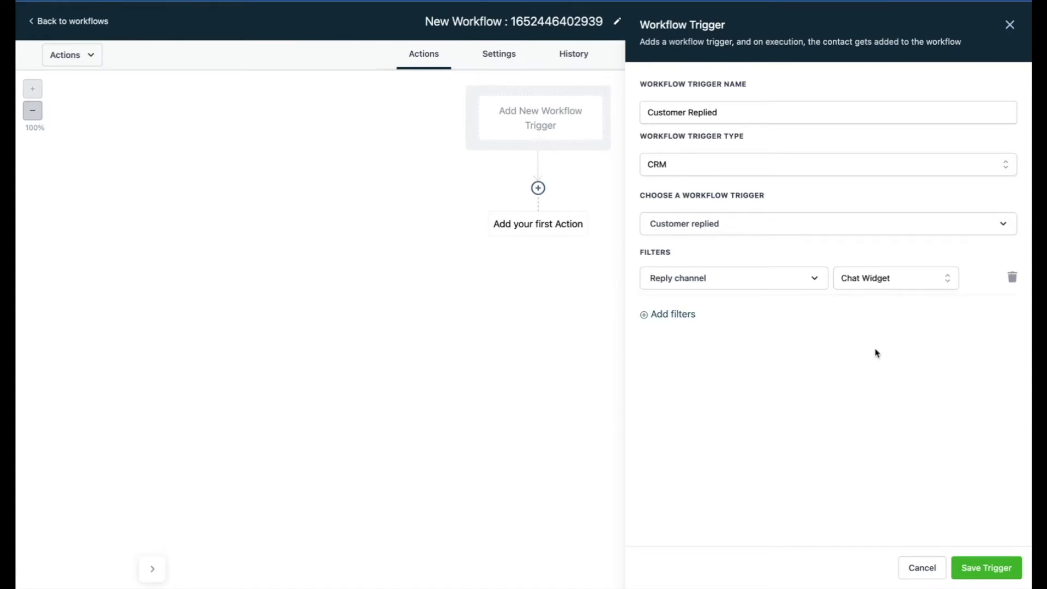
pyautogui.click(987, 568)
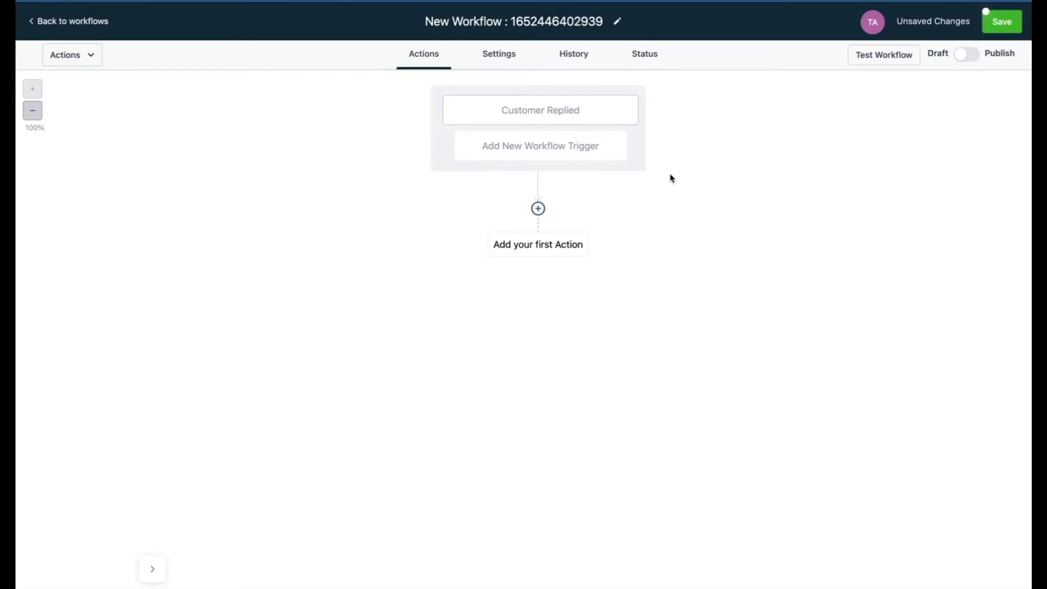
# Add an Internal Notification action as the first action, with type Notification and the title "New Chat Widget Lead!".
pyautogui.click(538, 209)
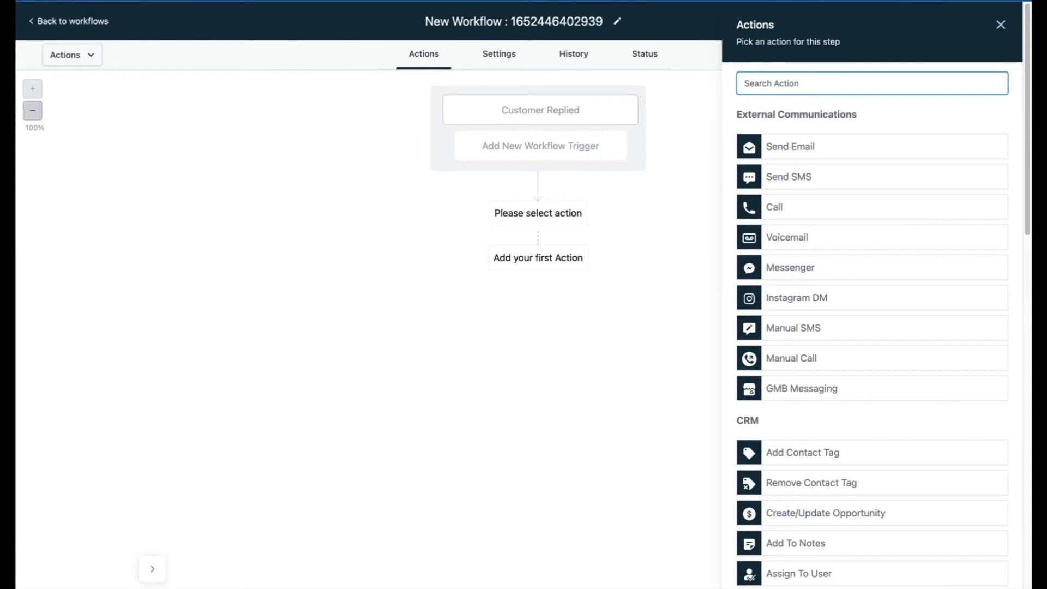
pyautogui.write('intern')
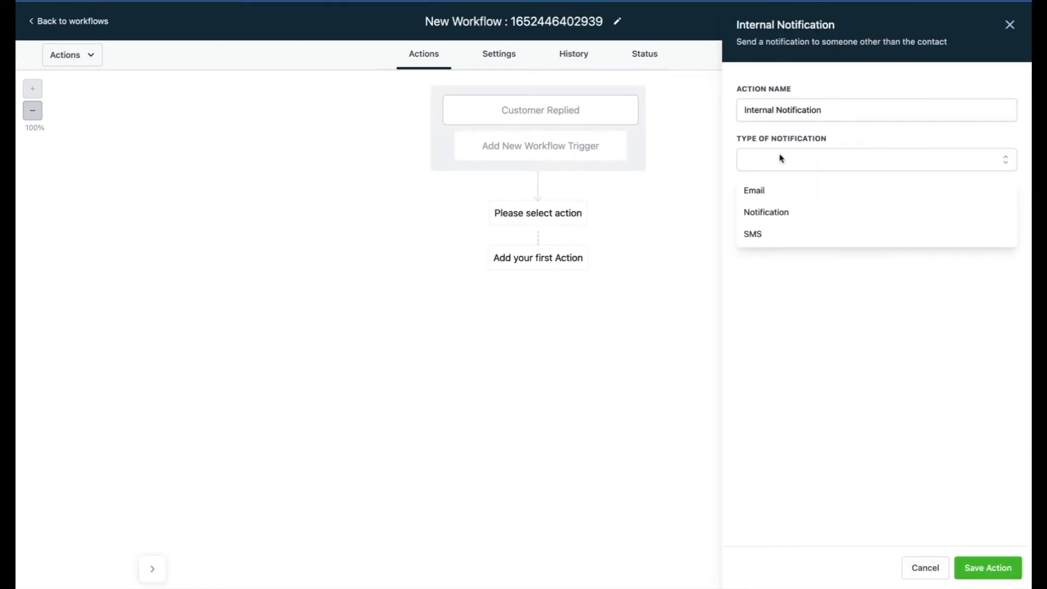
pyautogui.click(751, 218)
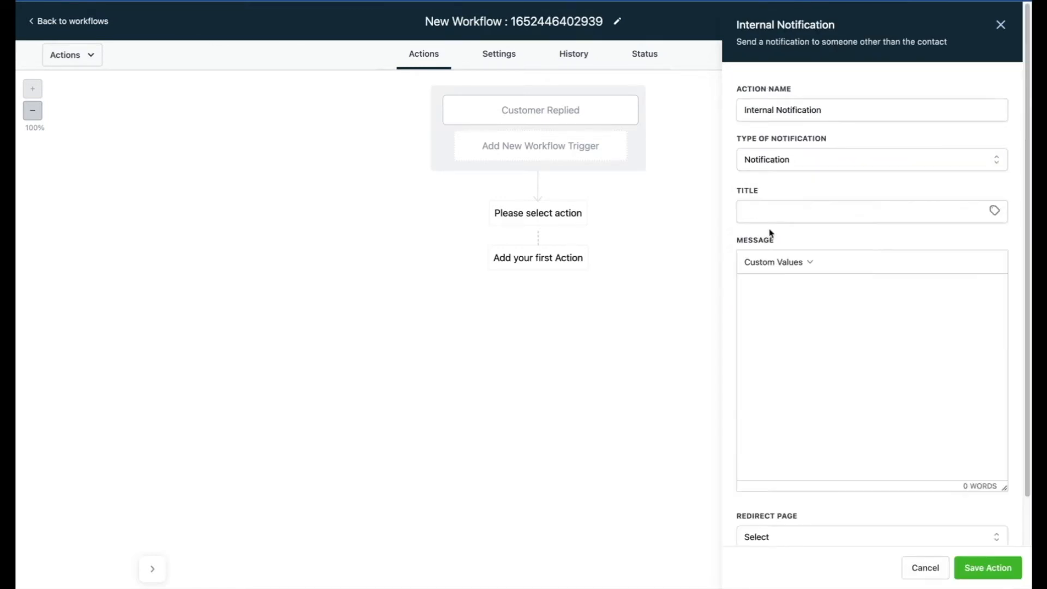
pyautogui.click(764, 211)
pyautogui.write('New Chat Widget Lead!')
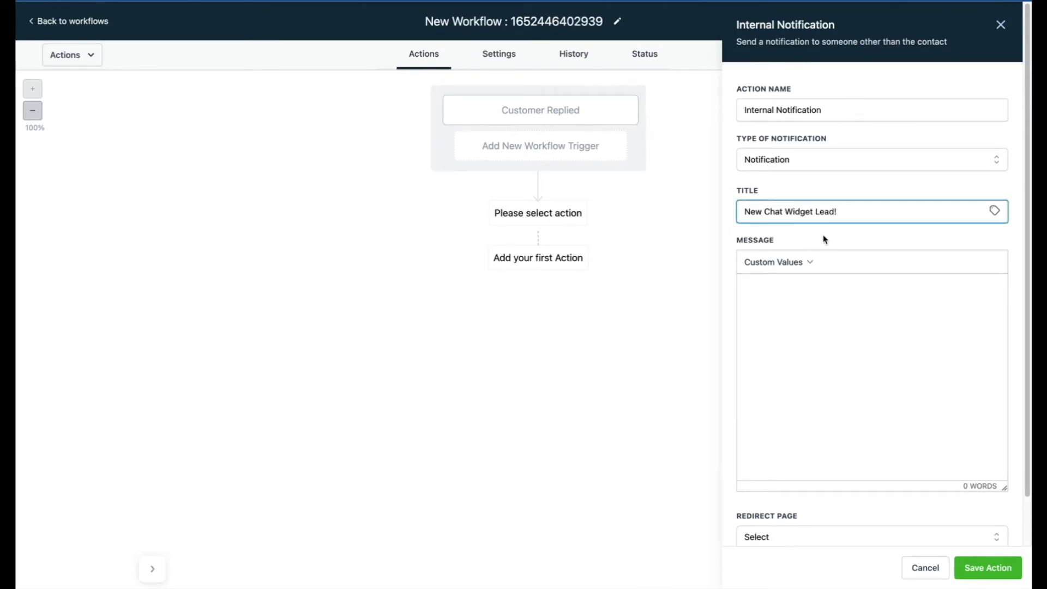
# Enter the message "{{contact.name}} is reaching out through the chat widget!", set the redirect page to Conversation and the user type to All User, and save the action.
pyautogui.click(767, 291)
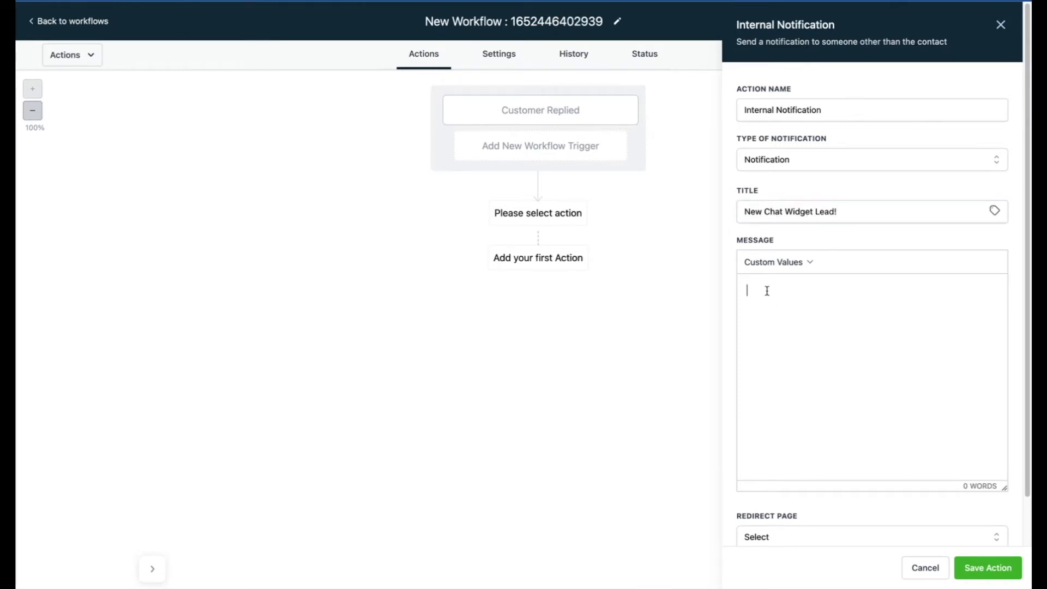
pyautogui.write('{{contact.name}} is reaching out through the chat widget!')
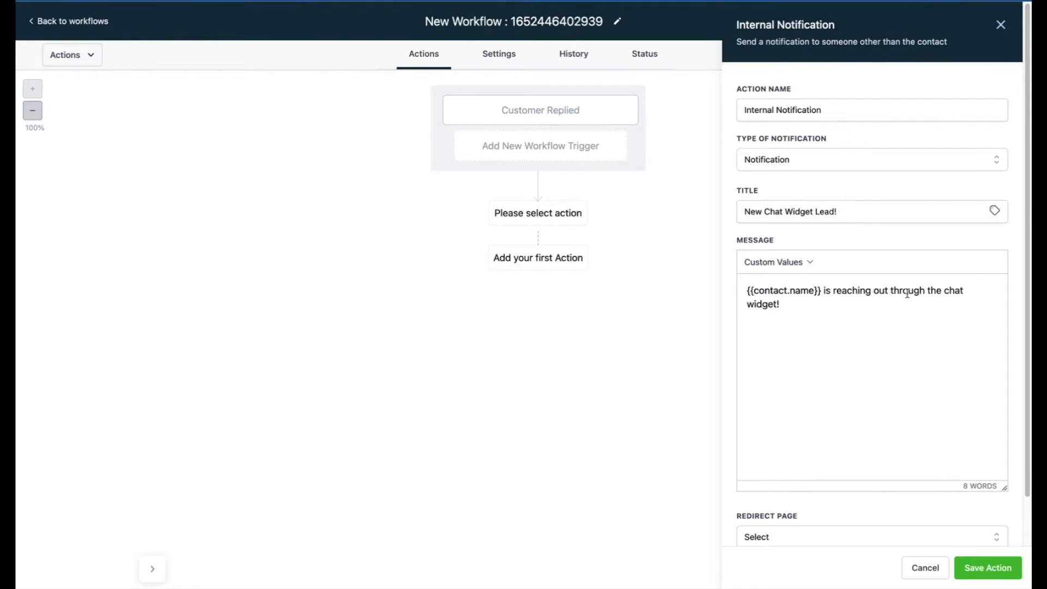
pyautogui.scroll(-1, 779, 325)
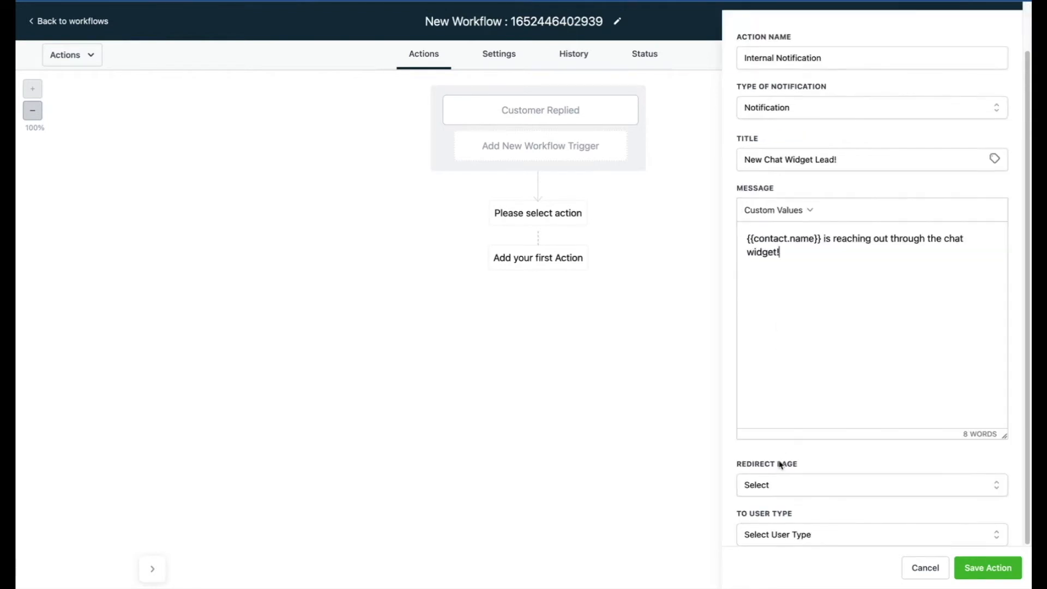
pyautogui.click(779, 485)
pyautogui.click(770, 535)
pyautogui.click(750, 534)
pyautogui.click(778, 522)
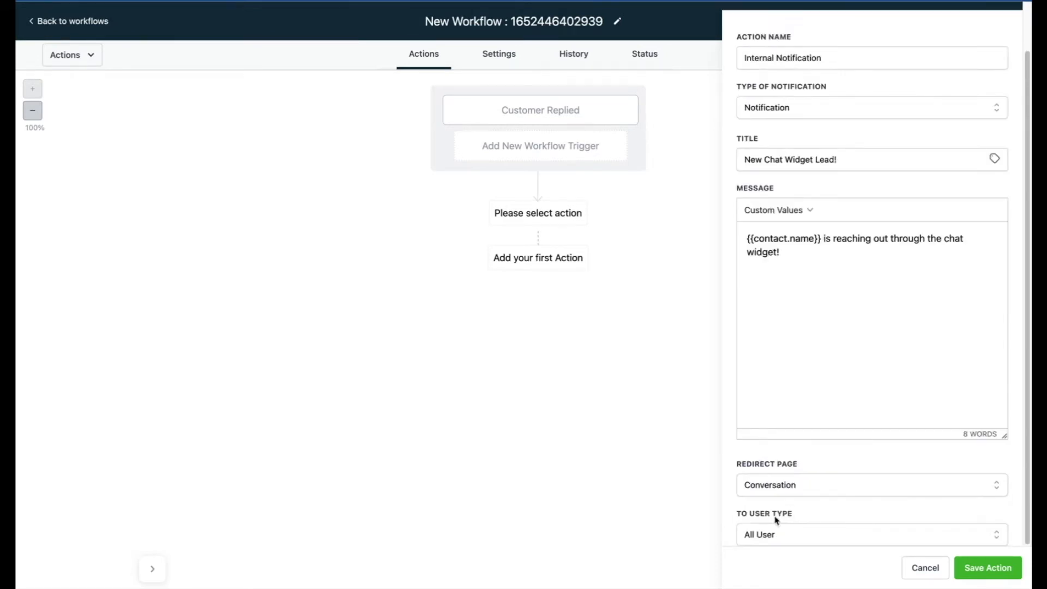
pyautogui.click(978, 568)
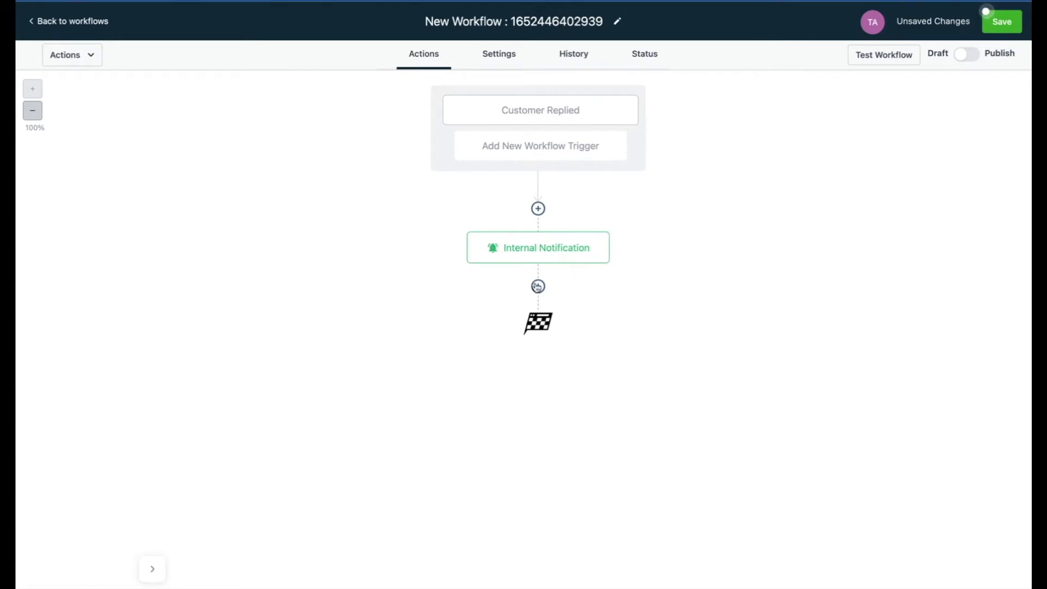
# Add a Send SMS action after the notification saying "Hey {{contact.first_name}}! We would love to help you and we will get in touch with you as soon as possible!".
pyautogui.click(538, 287)
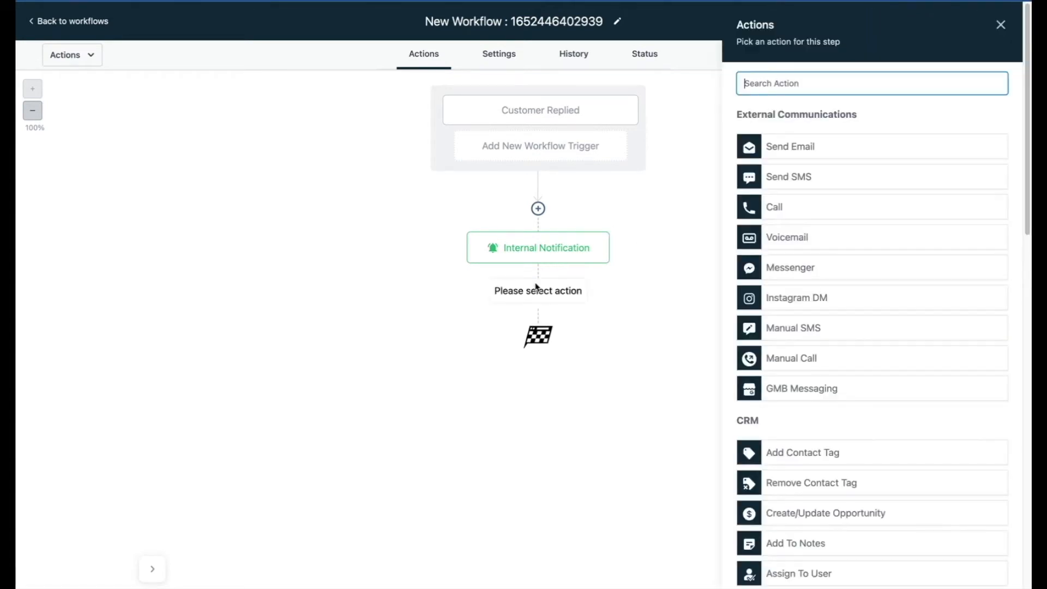
pyautogui.click(802, 175)
pyautogui.click(762, 247)
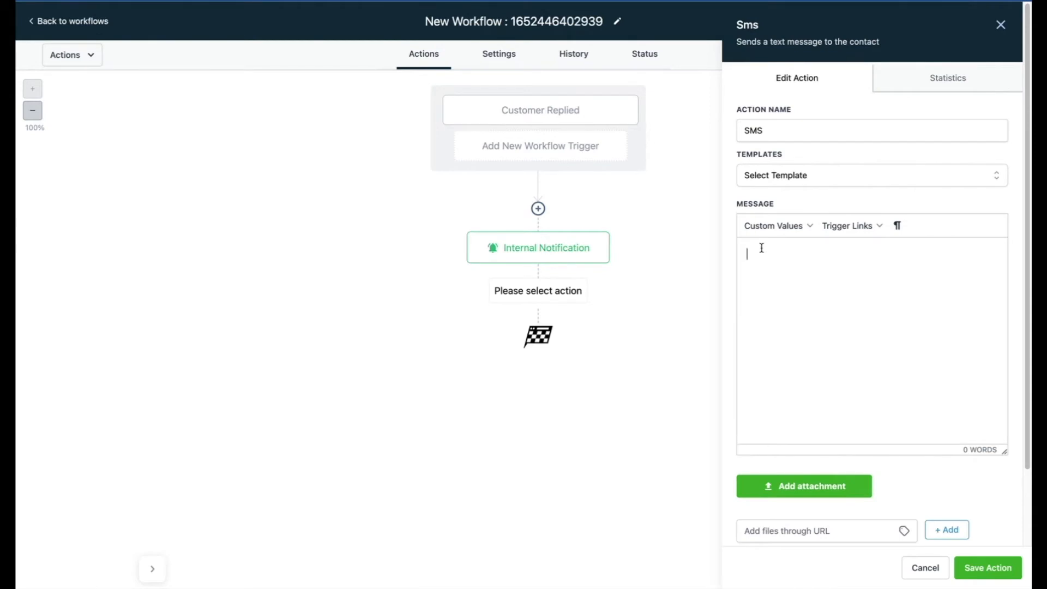
pyautogui.write('Hey {{contact.first_name}}! We would love to help you and we will get in touch with you as soon as possible!')
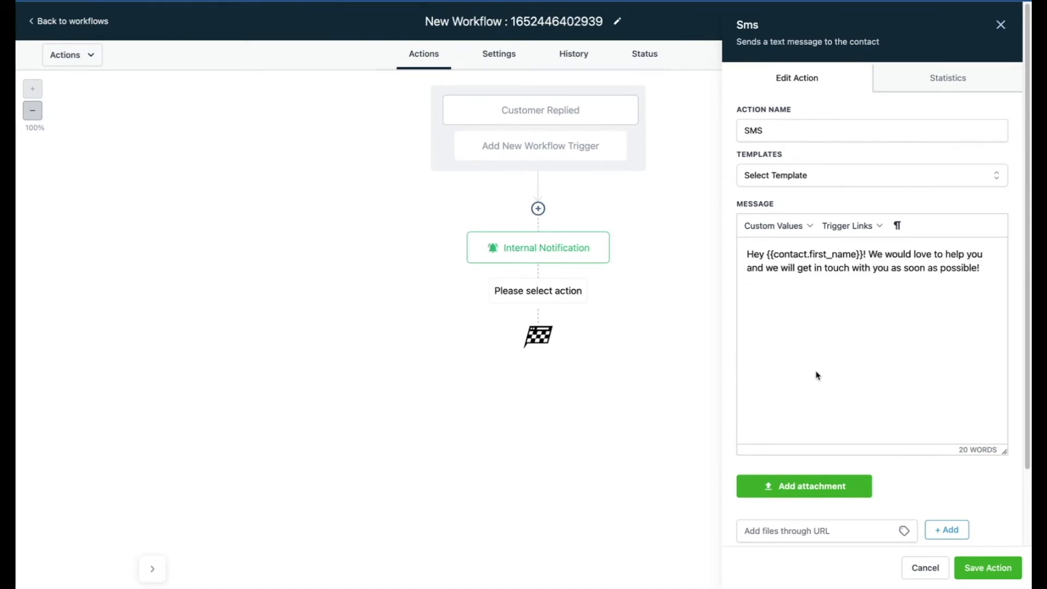
pyautogui.click(988, 567)
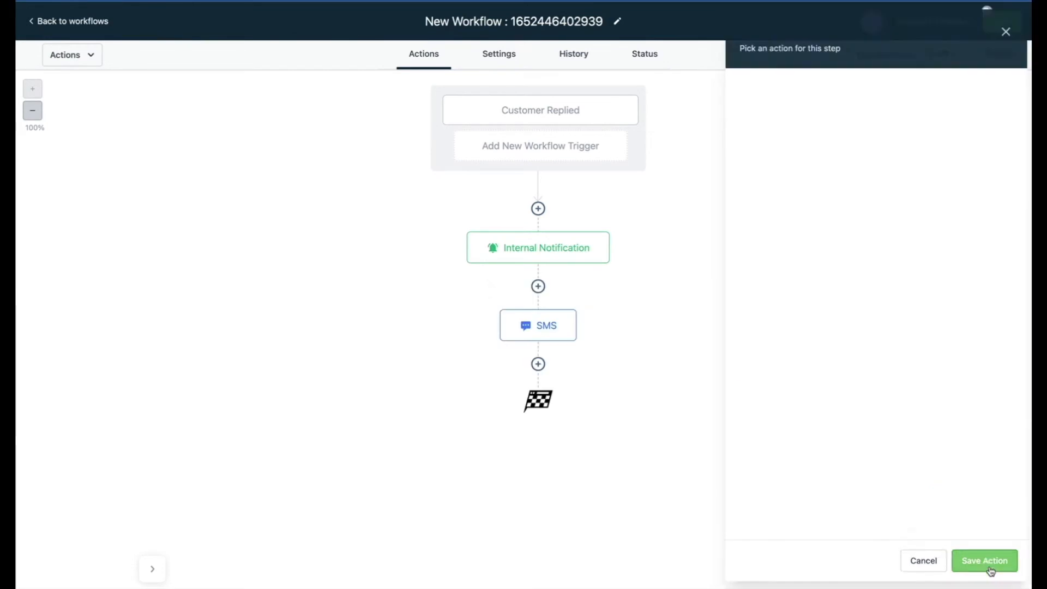
# Rename the workflow "Chat Widget Notification", then publish and save it.
pyautogui.click(584, 16)
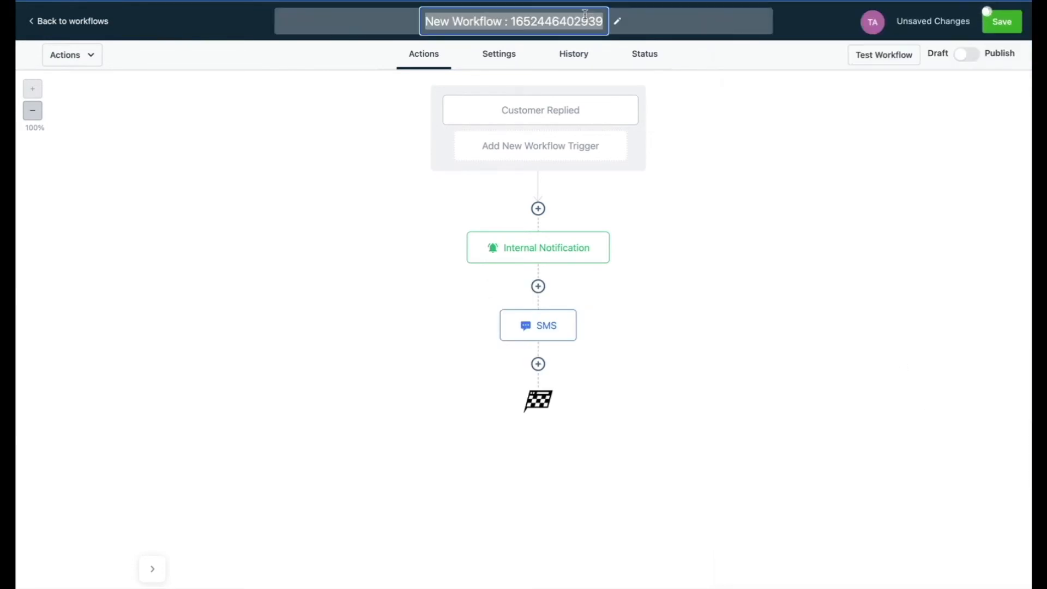
pyautogui.write('Chat Widget Notification')
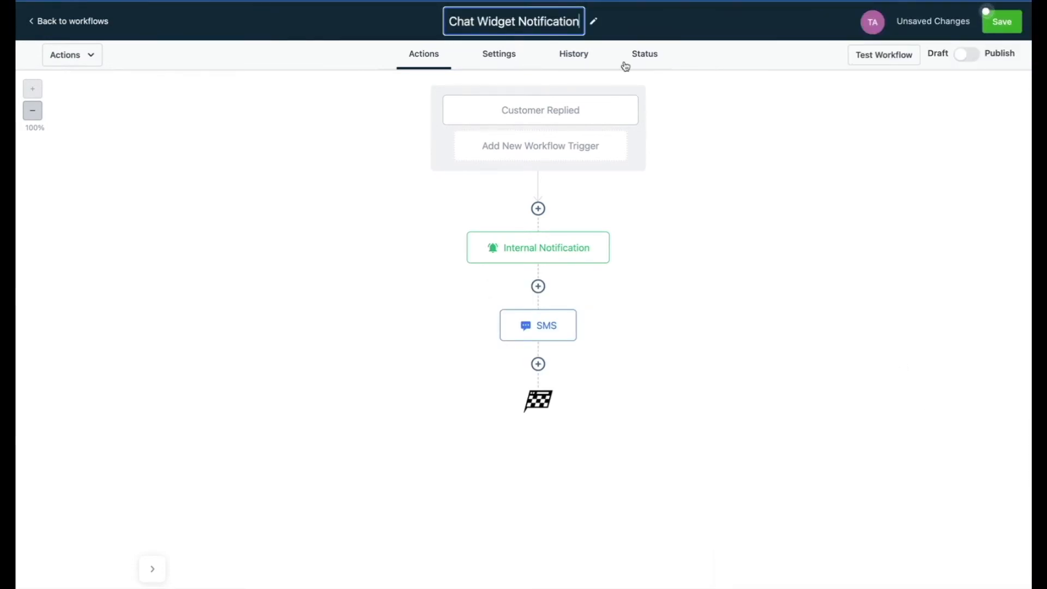
pyautogui.click(961, 56)
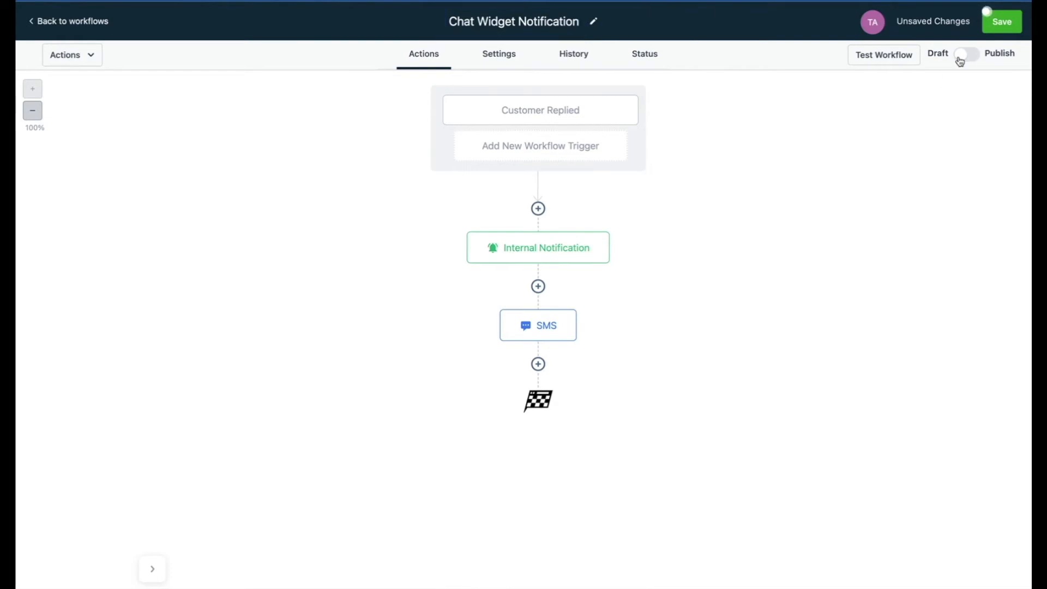
pyautogui.click(1006, 22)
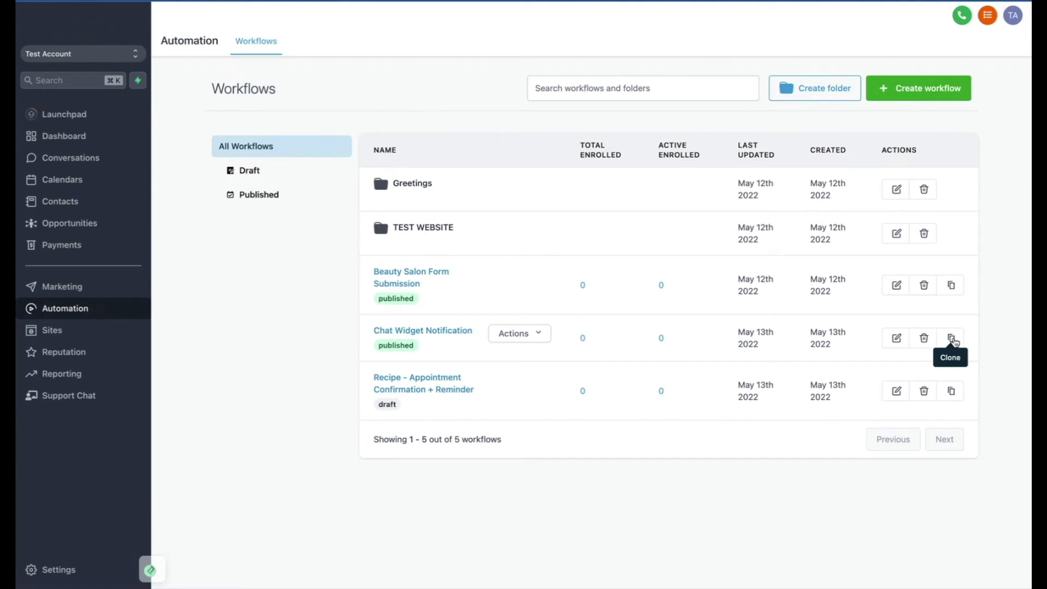
# Clone the Chat Widget Notification workflow from the workflows list and name the copy "Facebook Messenger Notification".
pyautogui.click(952, 339)
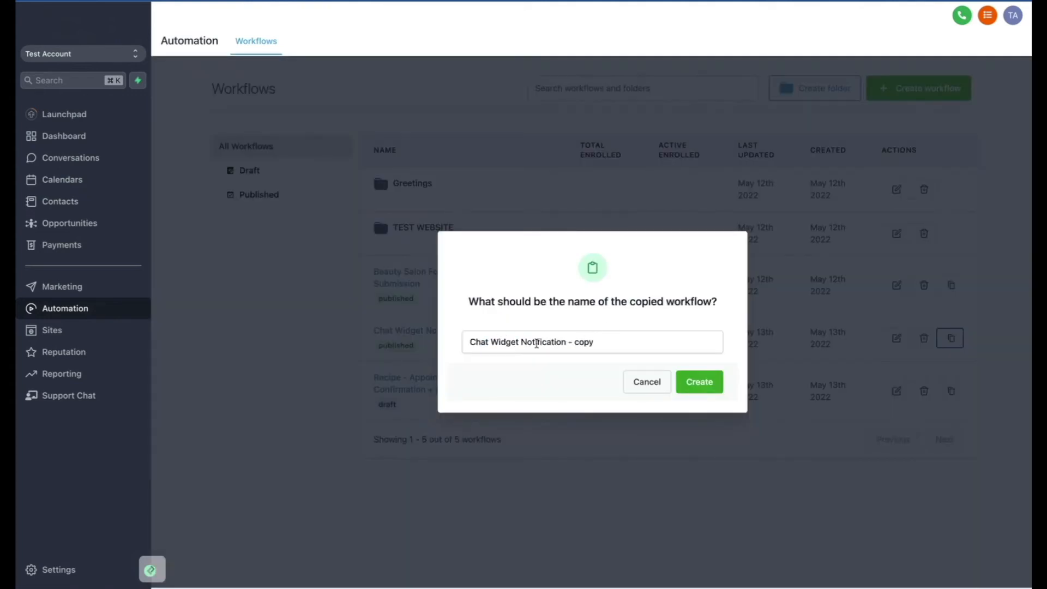
pyautogui.moveTo(521, 342); pyautogui.dragTo(413, 341)
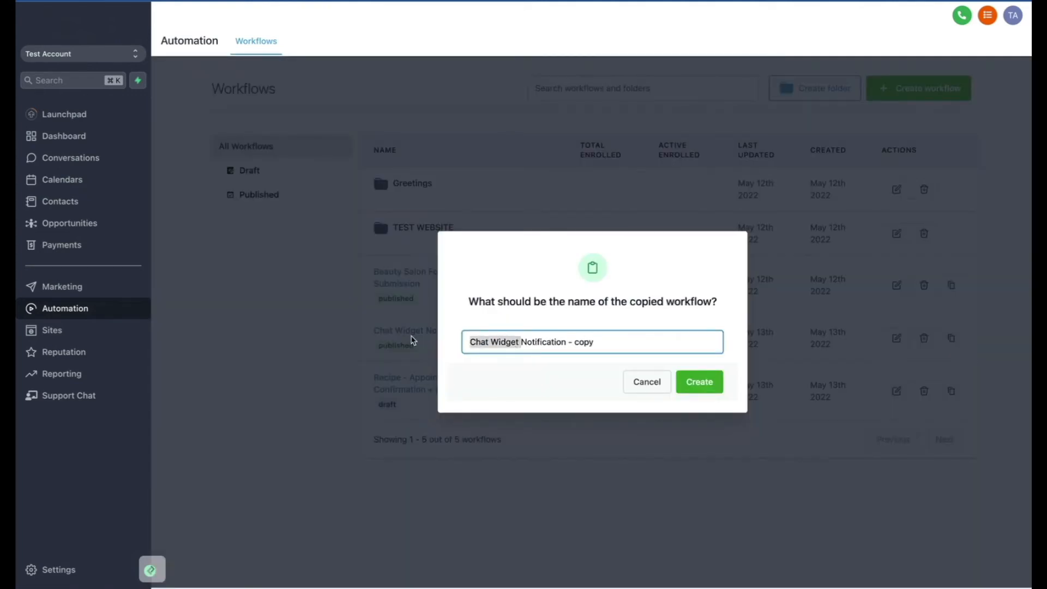
pyautogui.write('Facebook Messenger')
pyautogui.click(631, 342)
pyautogui.press('BackSpace')
pyautogui.press('BackSpace')
pyautogui.press('BackSpace')
pyautogui.press('BackSpace')
pyautogui.press('BackSpace')
pyautogui.press('BackSpace')
pyautogui.press('BackSpace')
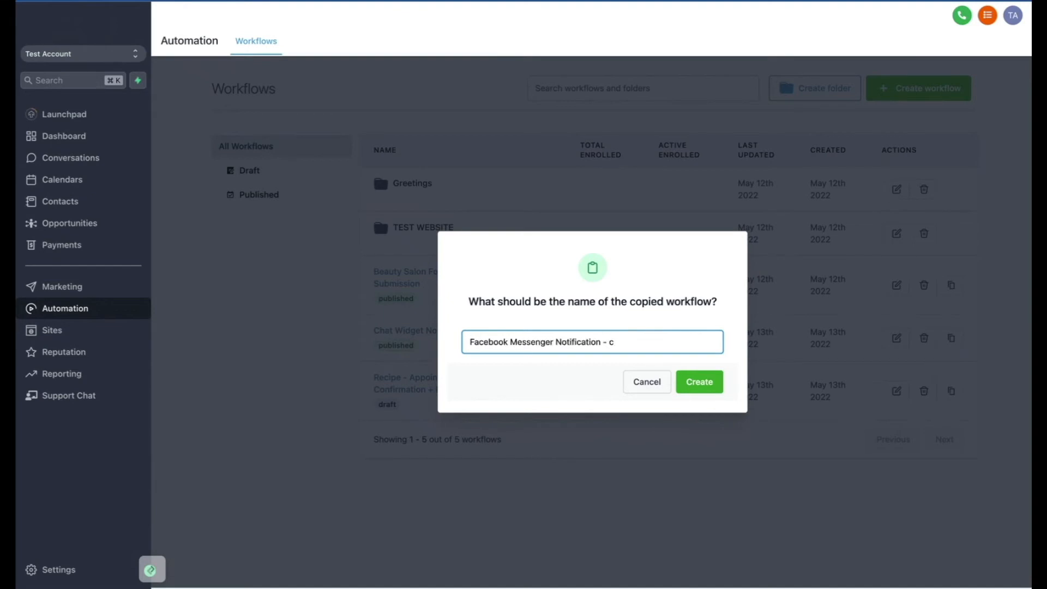
pyautogui.click(694, 388)
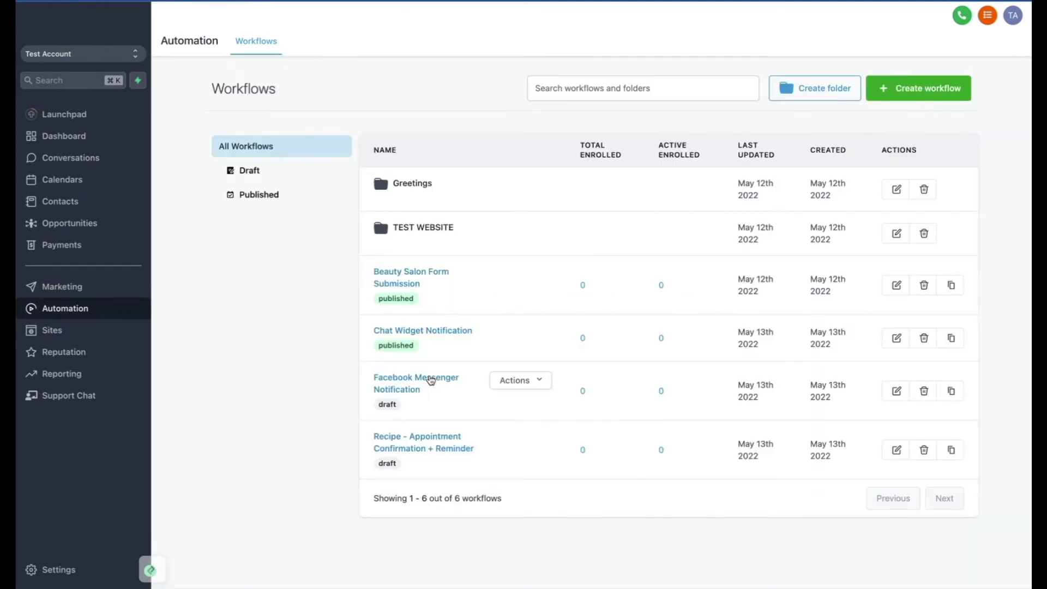
# In the Facebook Messenger Notification workflow, set the Customer Replied trigger's reply channel to Facebook Messenger, then publish and save the workflow.
pyautogui.click(431, 380)
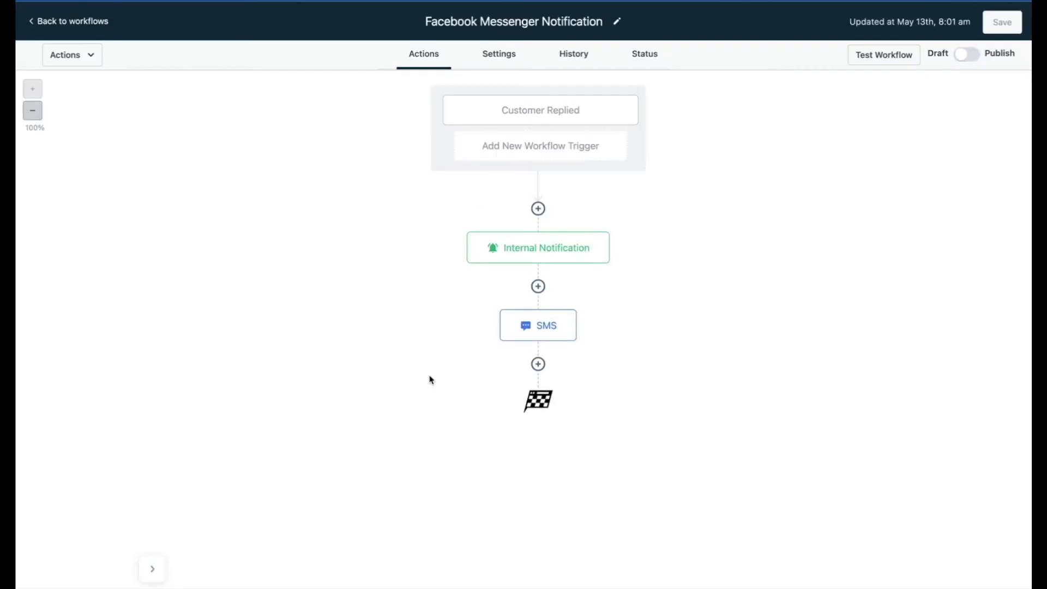
pyautogui.click(540, 111)
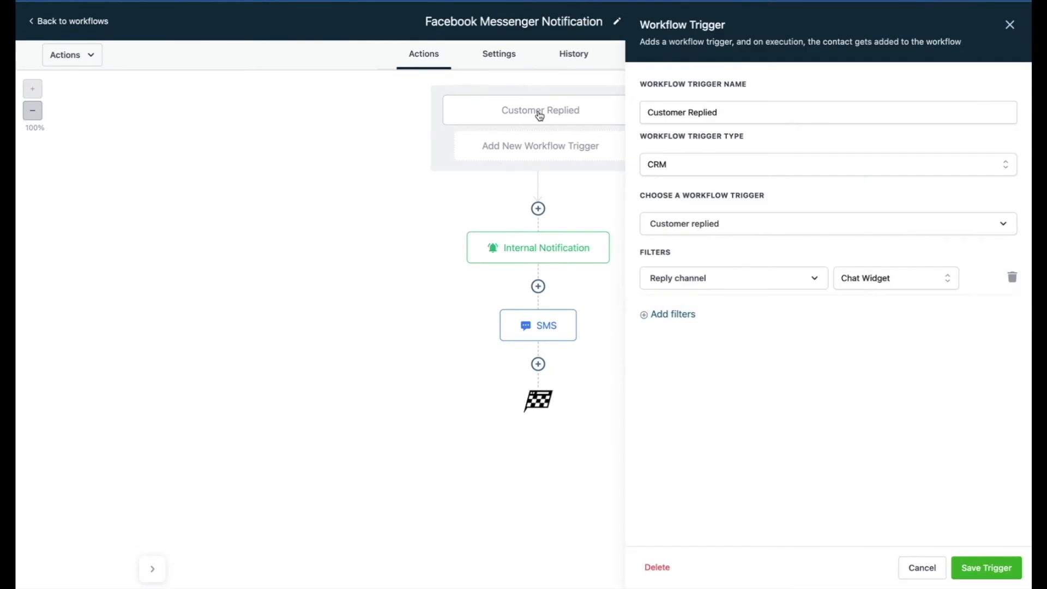
pyautogui.click(887, 286)
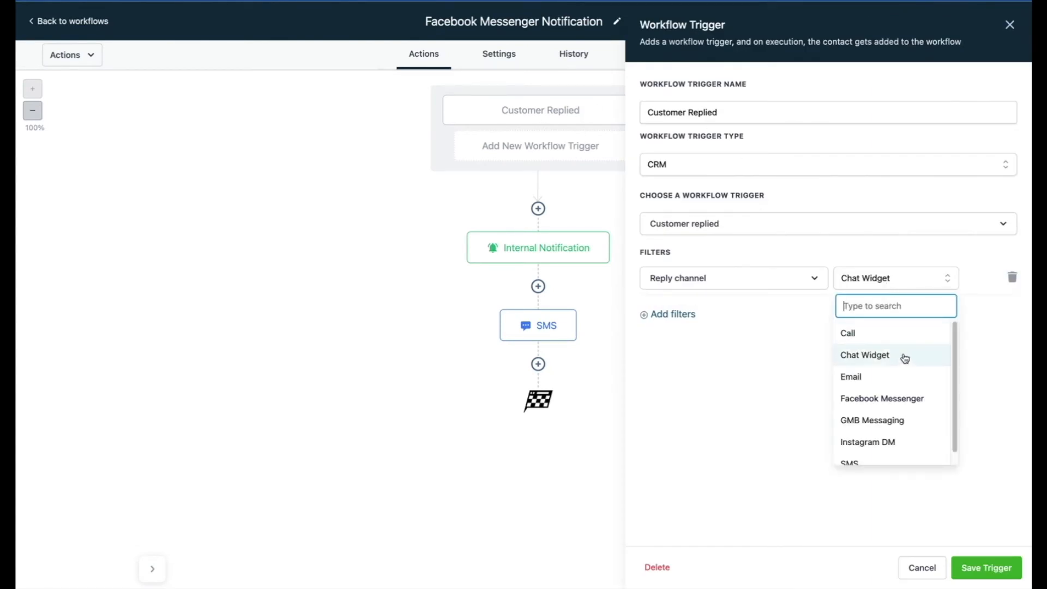
pyautogui.click(900, 397)
pyautogui.click(974, 567)
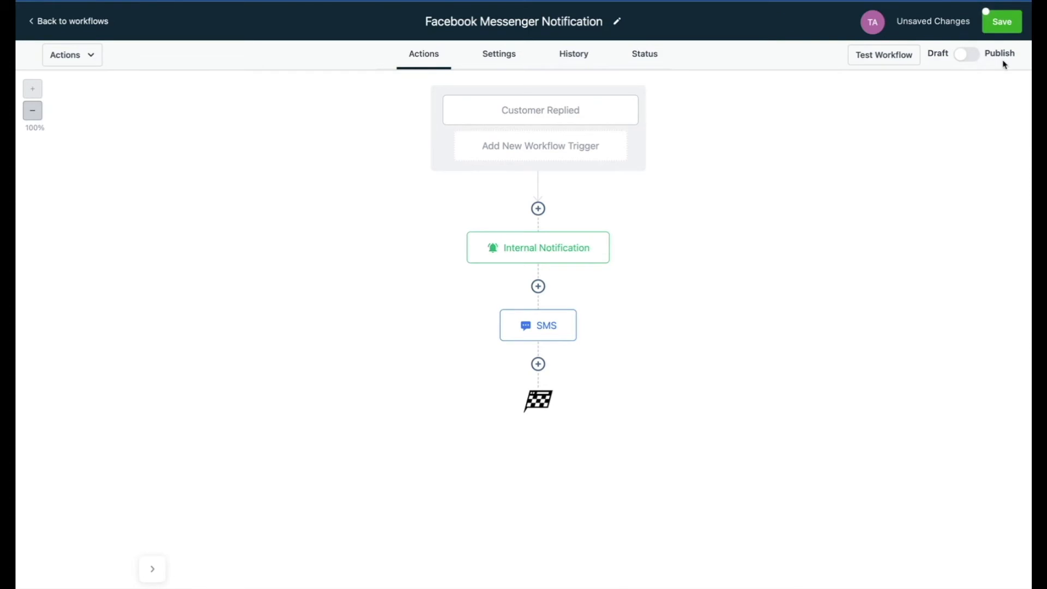
pyautogui.click(961, 54)
pyautogui.click(991, 32)
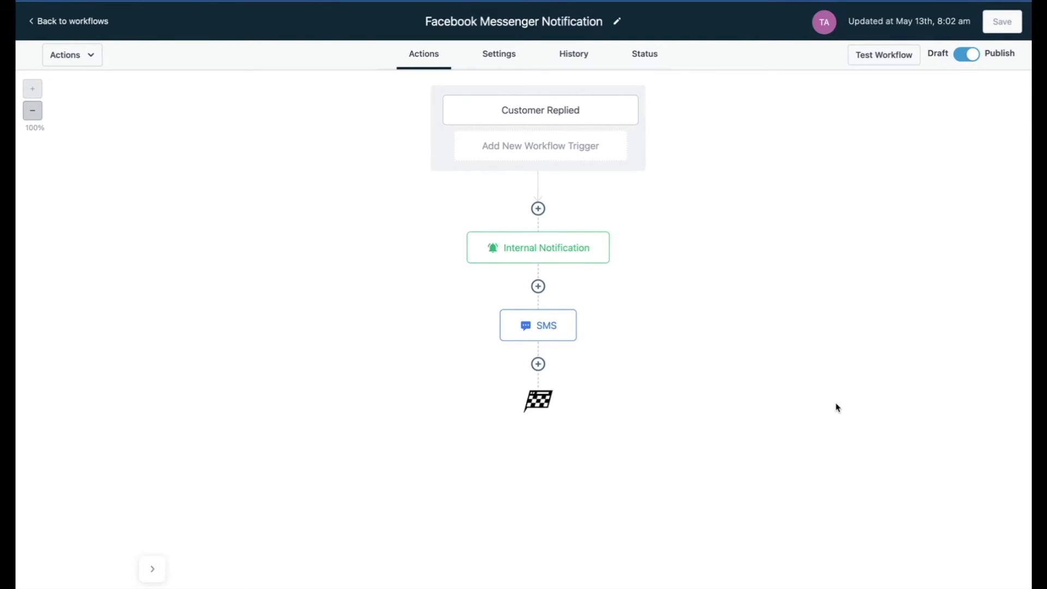
# Review the reply channel options in the Customer Replied trigger's filter.
pyautogui.click(543, 110)
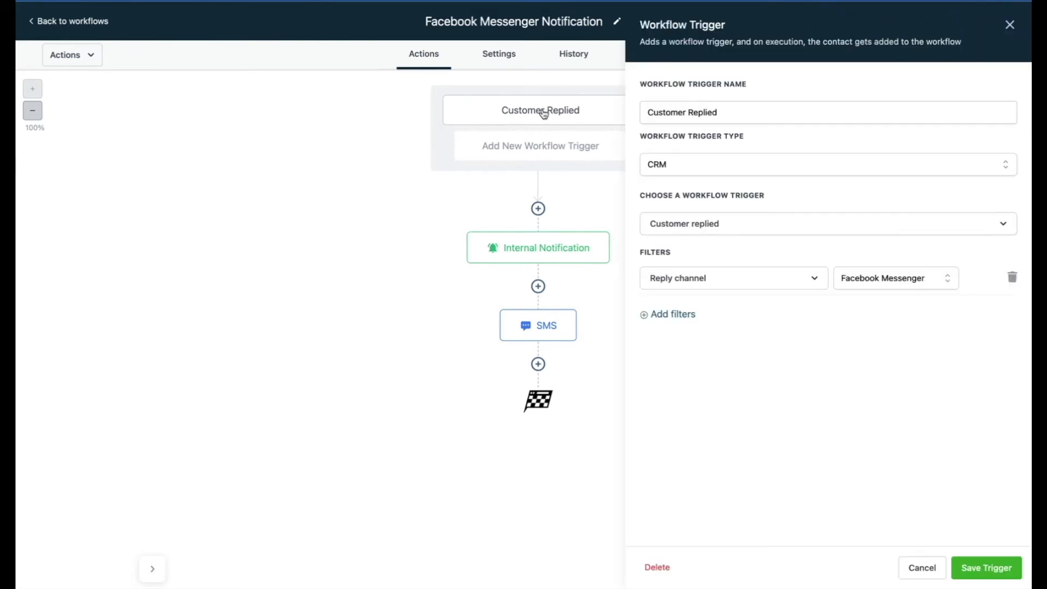
pyautogui.click(889, 281)
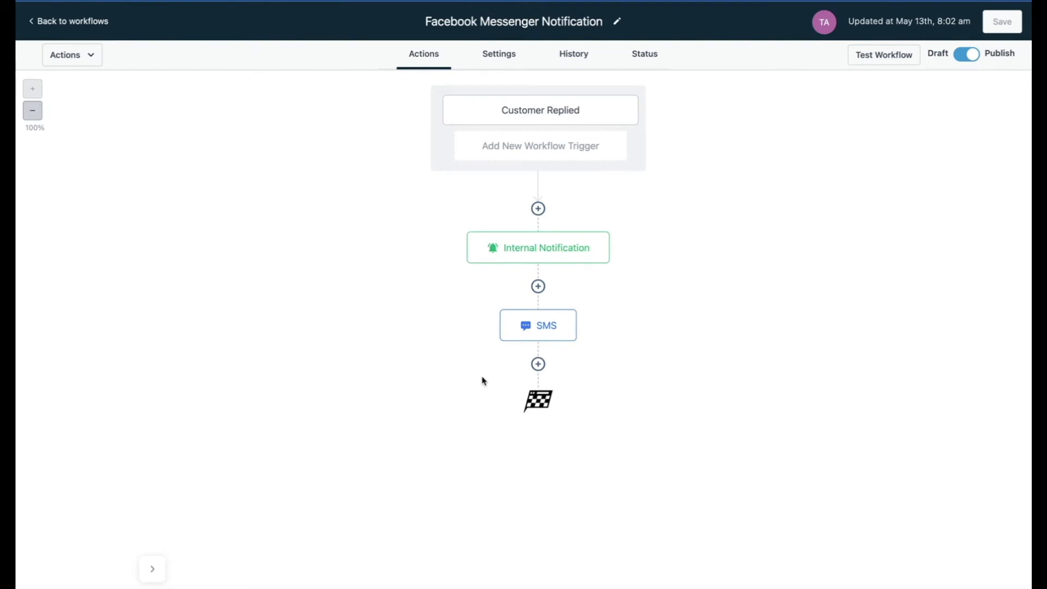
# Add a Wait action after the SMS with a time delay of 1 day and save it.
pyautogui.click(542, 371)
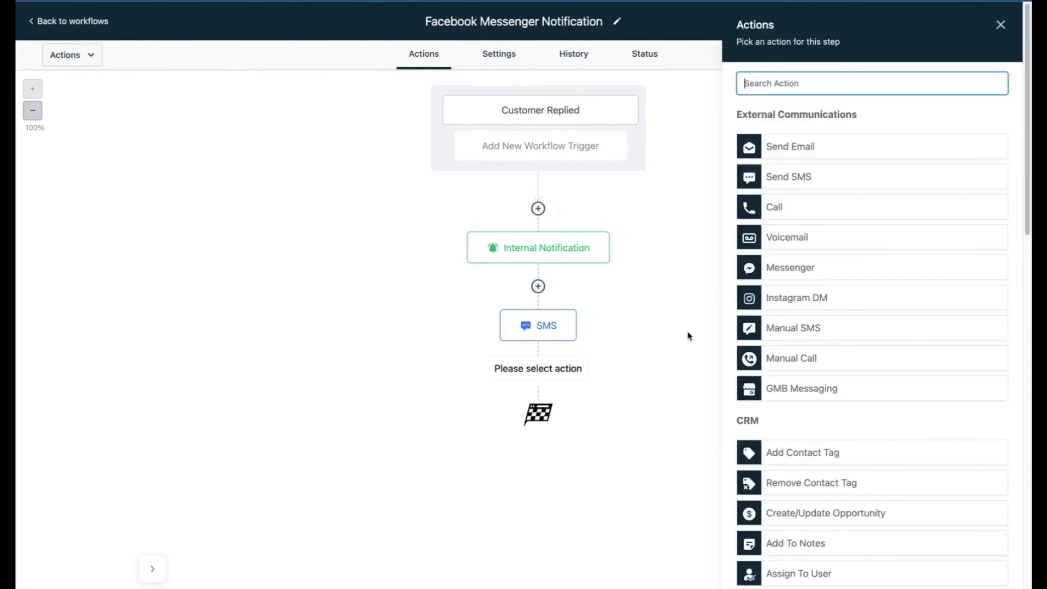
pyautogui.write('wait')
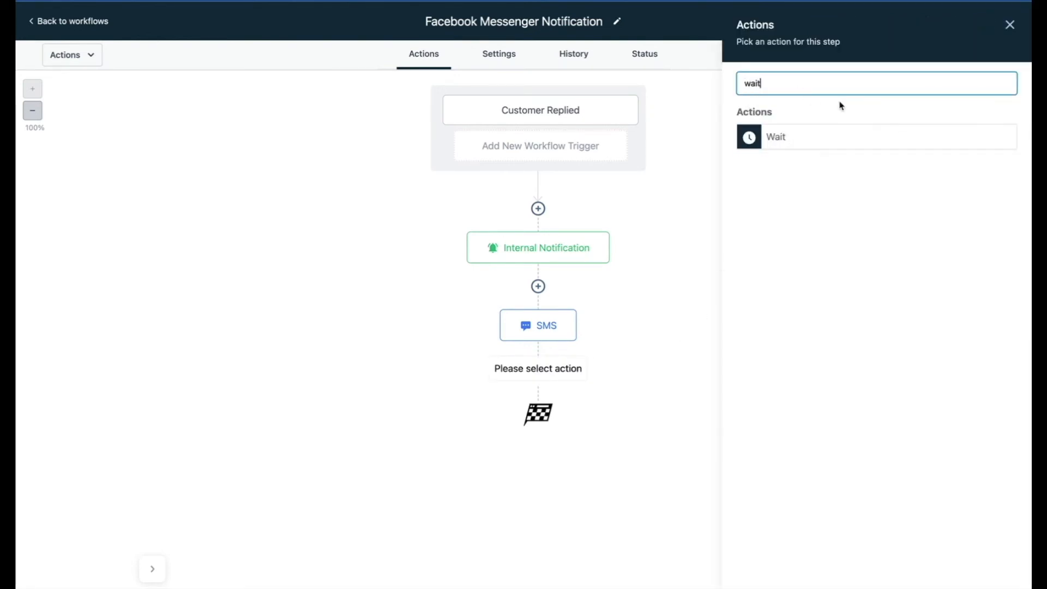
pyautogui.click(807, 136)
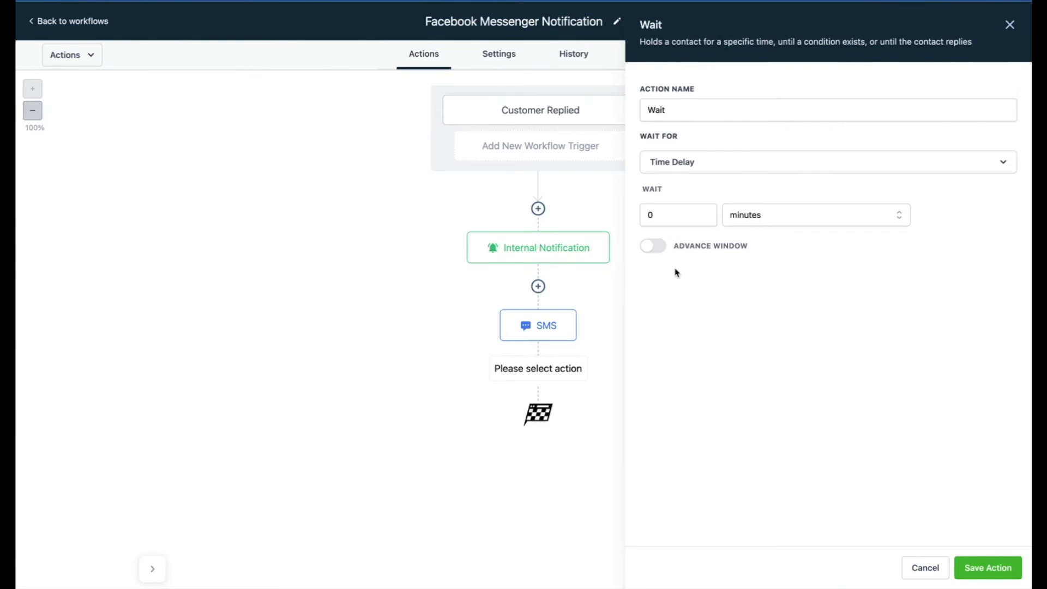
pyautogui.doubleClick(658, 217)
pyautogui.write('1')
pyautogui.click(785, 215)
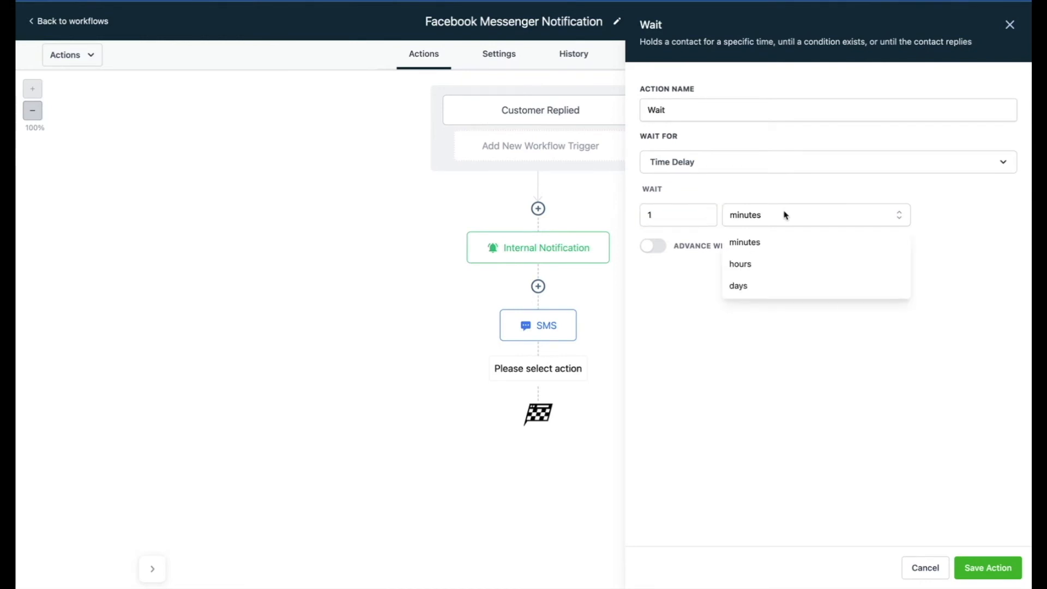
pyautogui.click(738, 287)
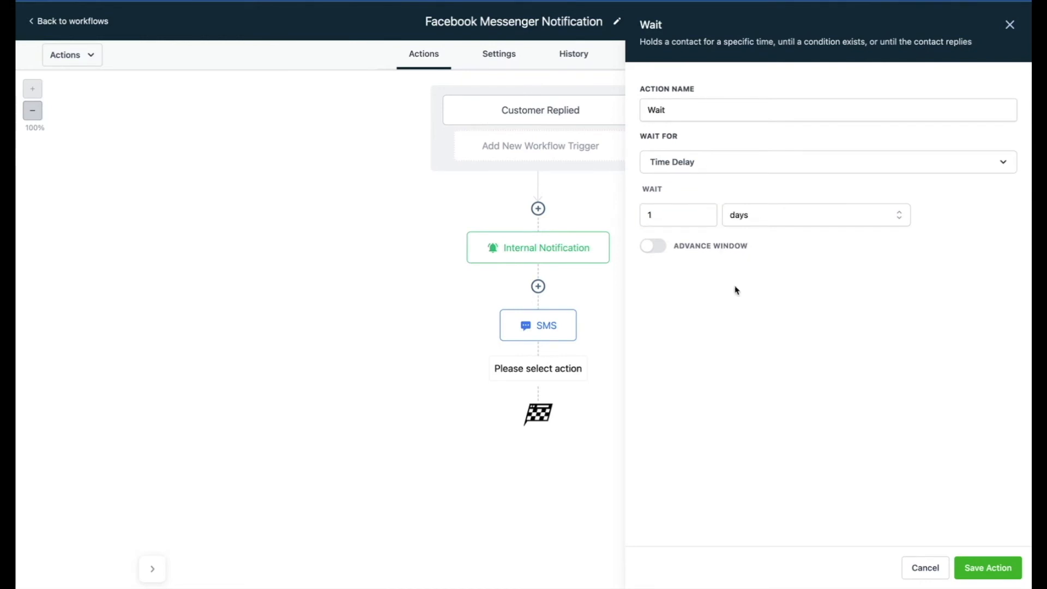
pyautogui.click(988, 569)
# Copy the SMS action and place the copy after the Wait action.
pyautogui.moveTo(569, 322)
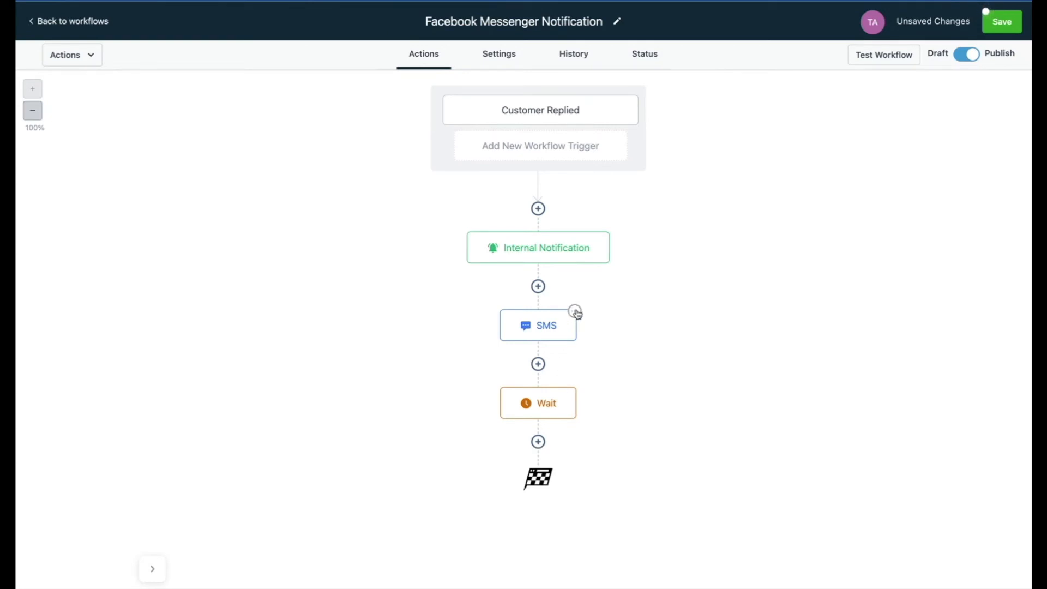
pyautogui.click(576, 312)
pyautogui.moveTo(605, 373)
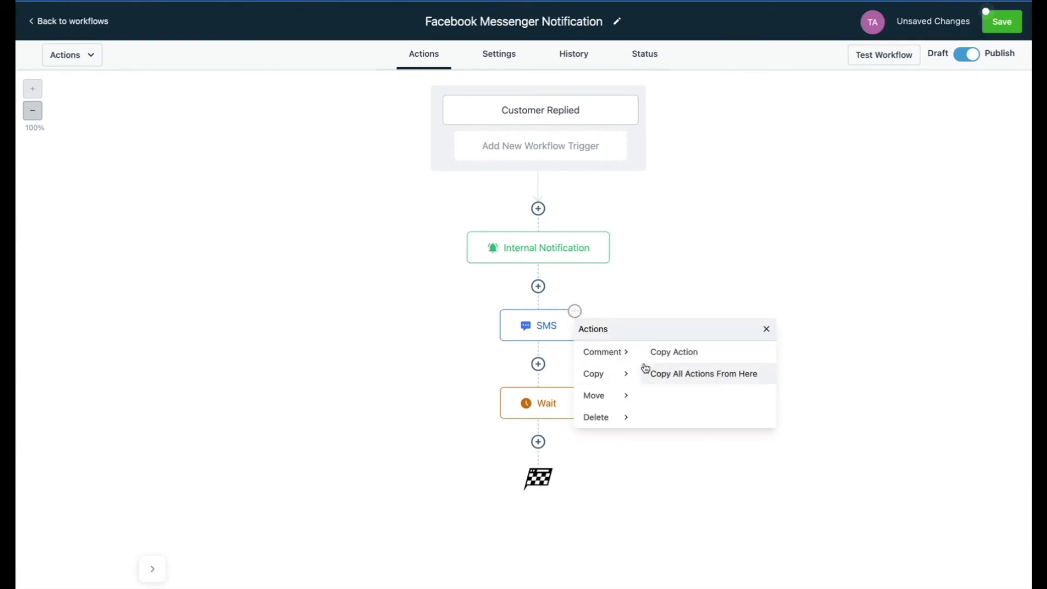
pyautogui.click(673, 362)
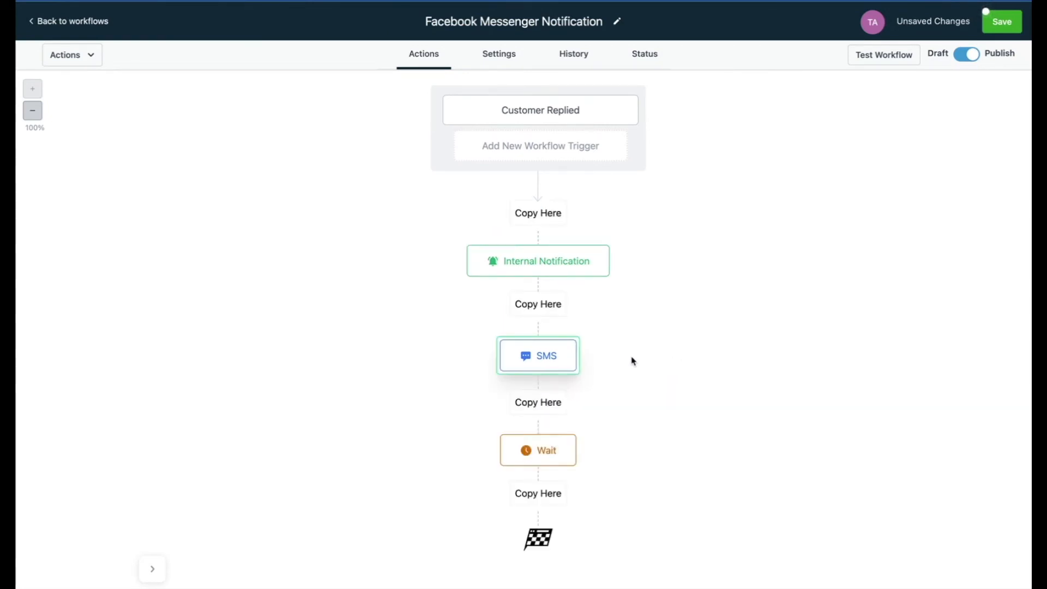
pyautogui.click(545, 497)
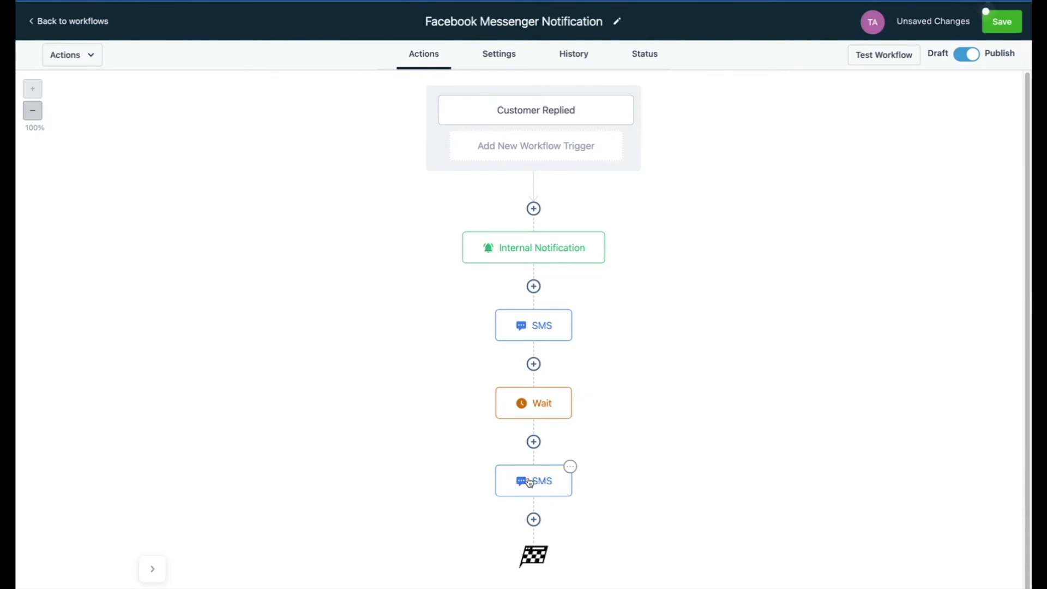
# Replace the copied SMS action's message with "Are you still in need of our services?" and save the action.
pyautogui.click(544, 487)
pyautogui.moveTo(993, 271); pyautogui.dragTo(746, 253)
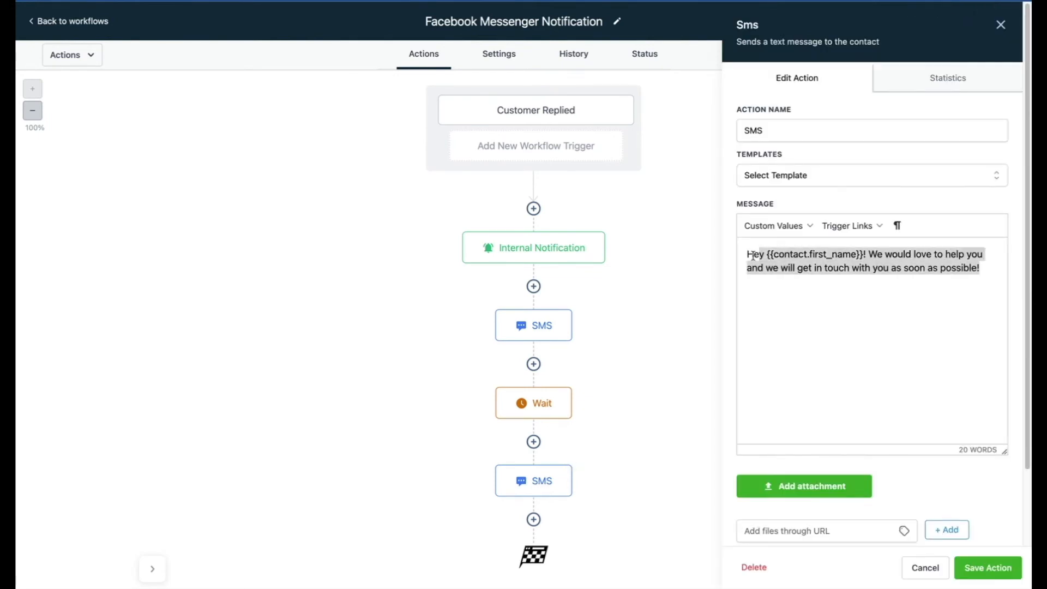
pyautogui.hotkey('ctrl', 'v')
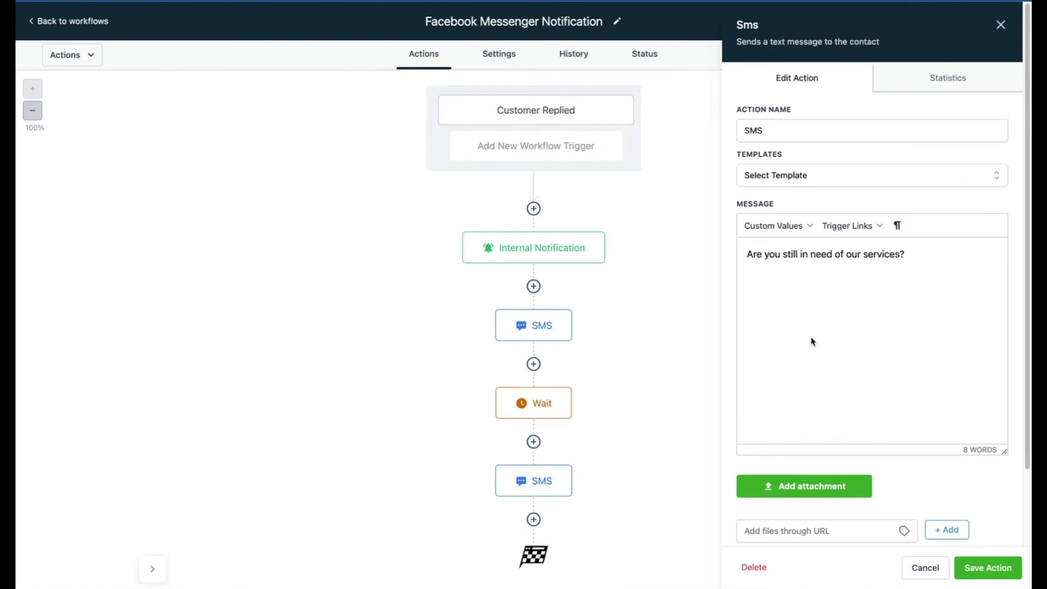
pyautogui.click(979, 567)
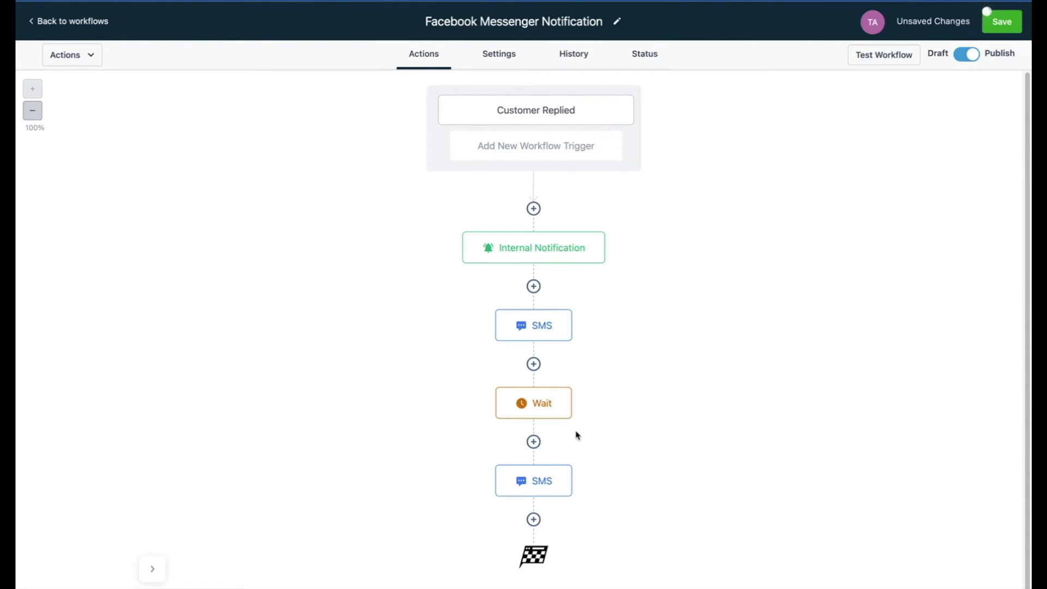
# Enable Stop On Response and Allow Multiple in the workflow's contact management settings and save the workflow.
pyautogui.scroll(-1, 578, 435)
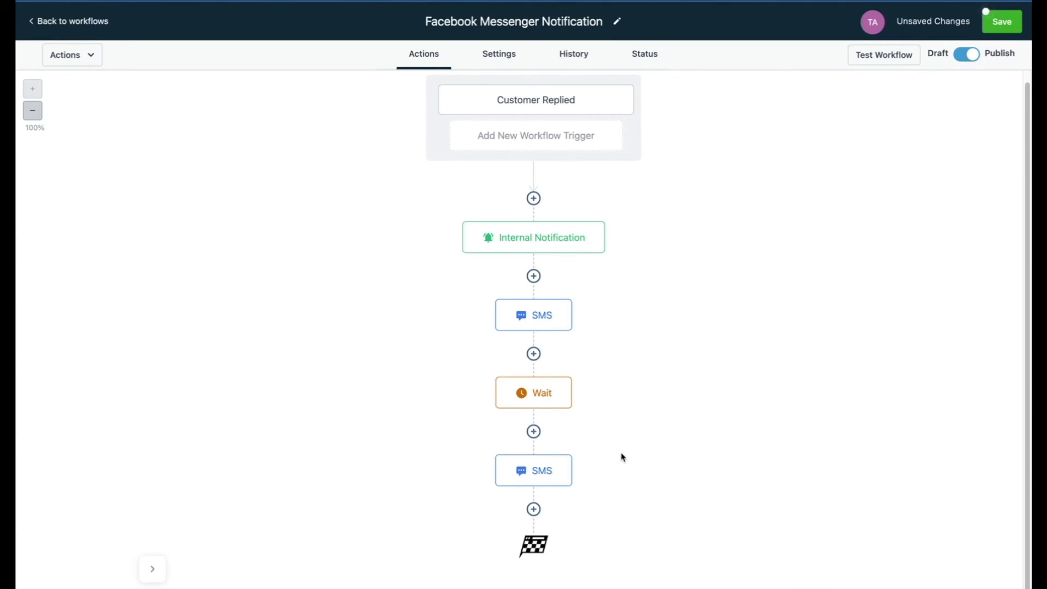
pyautogui.click(504, 57)
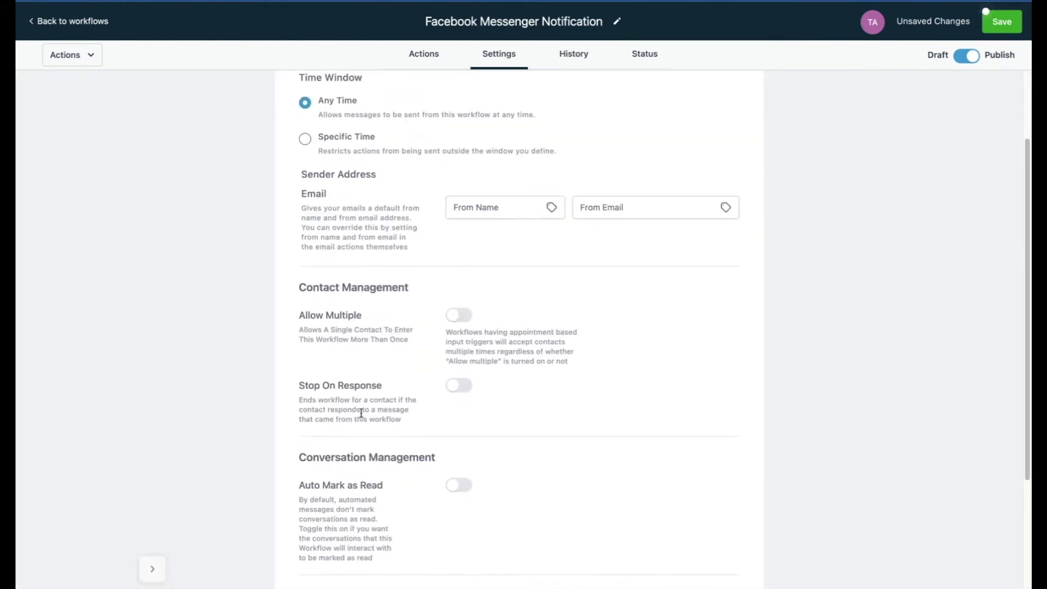
pyautogui.click(457, 388)
pyautogui.click(453, 315)
pyautogui.click(1003, 30)
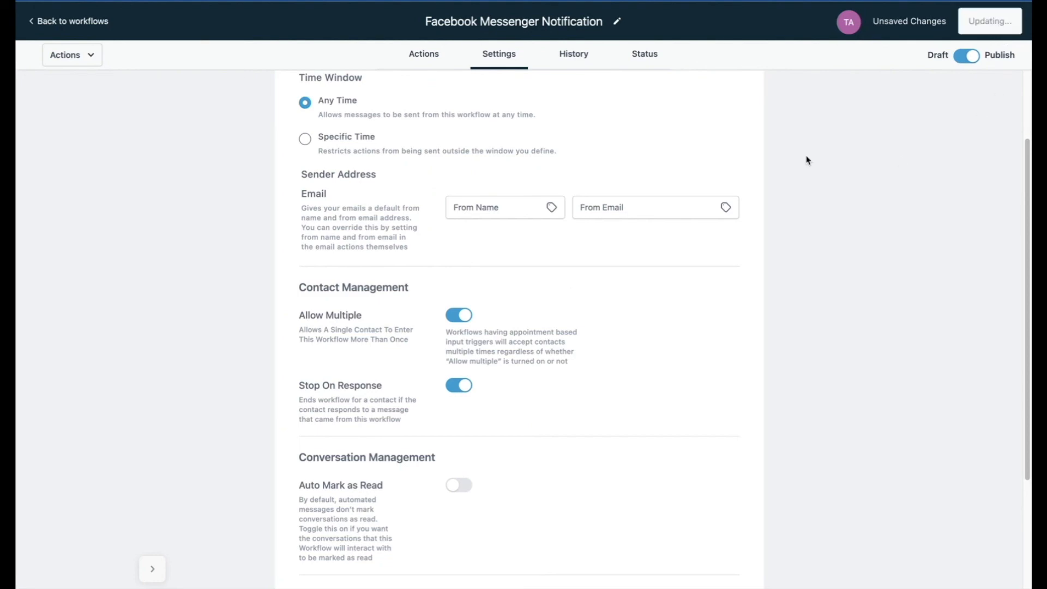